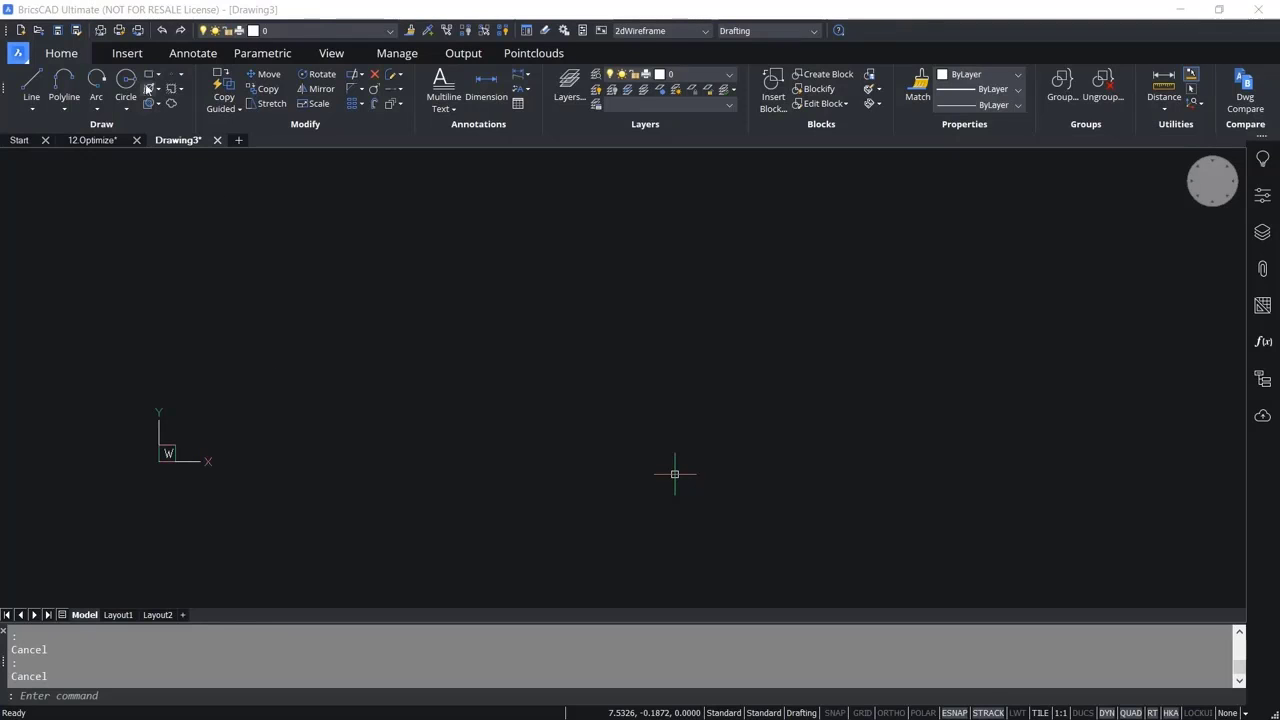
- Attach the raster image Paper drawing.jpg to the drawing, specifying its insertion point on-screen
left_click(136, 54)
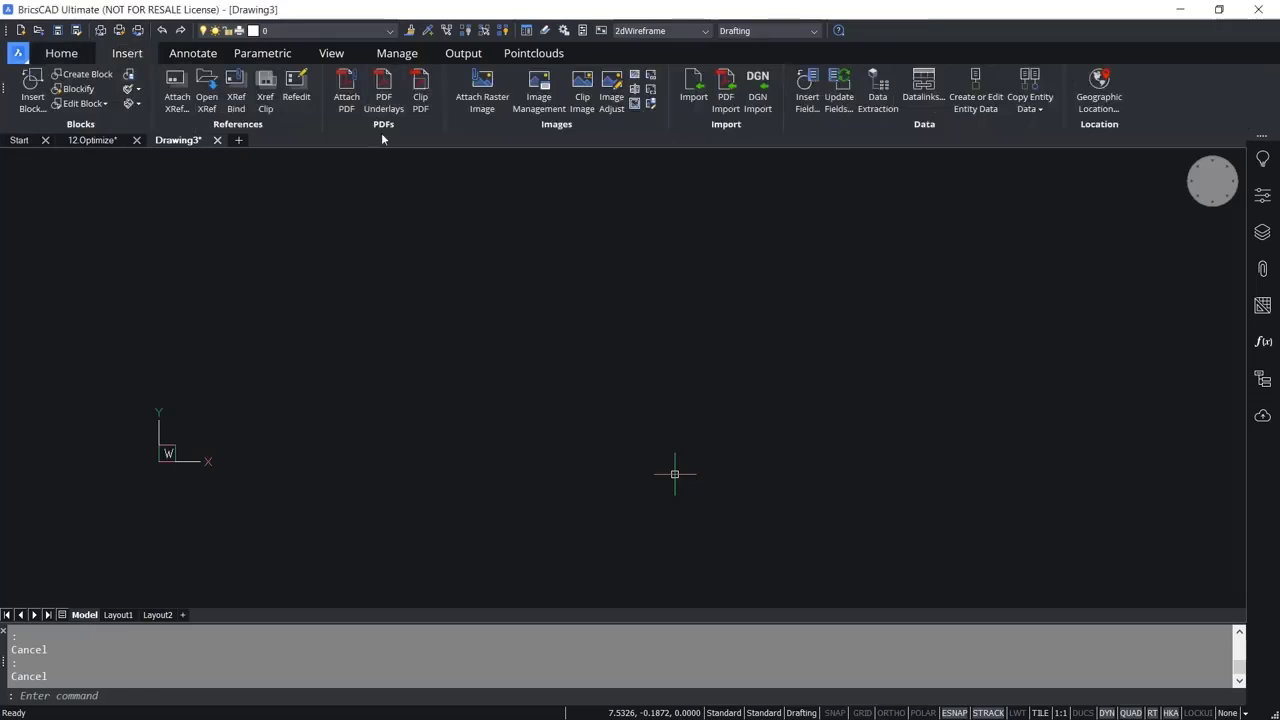
left_click(482, 86)
left_click(168, 118)
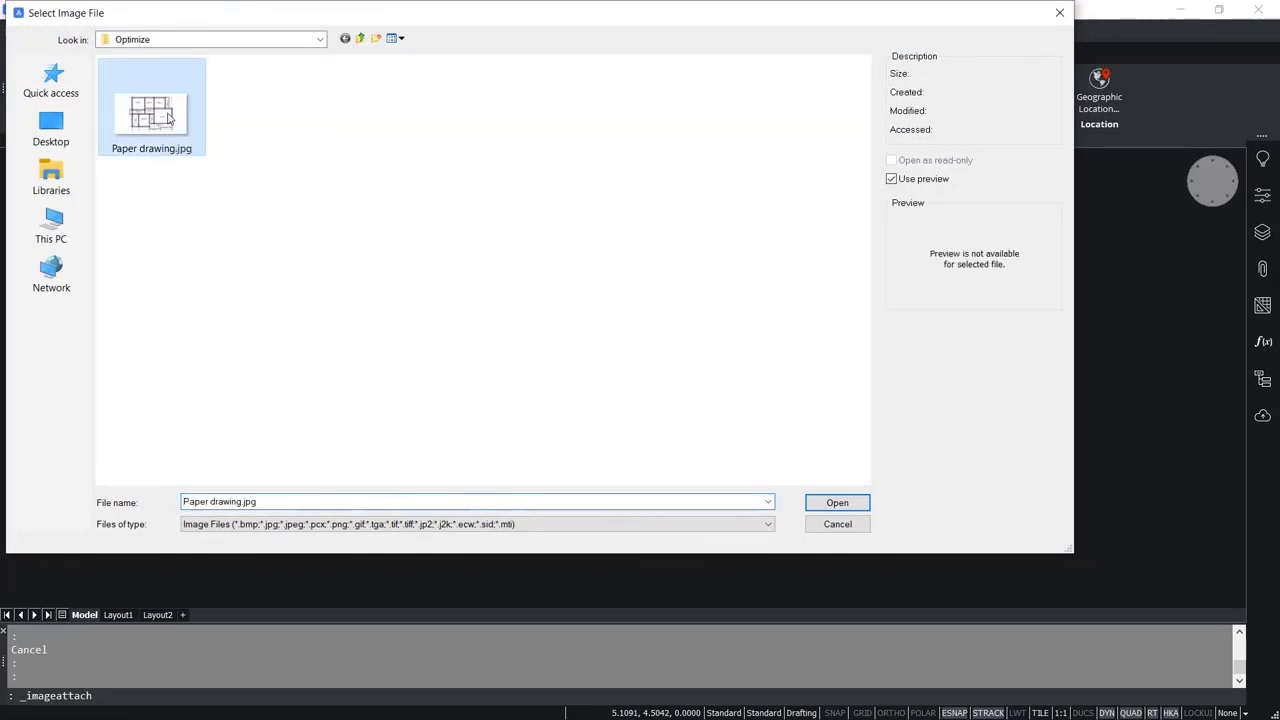
left_click(837, 503)
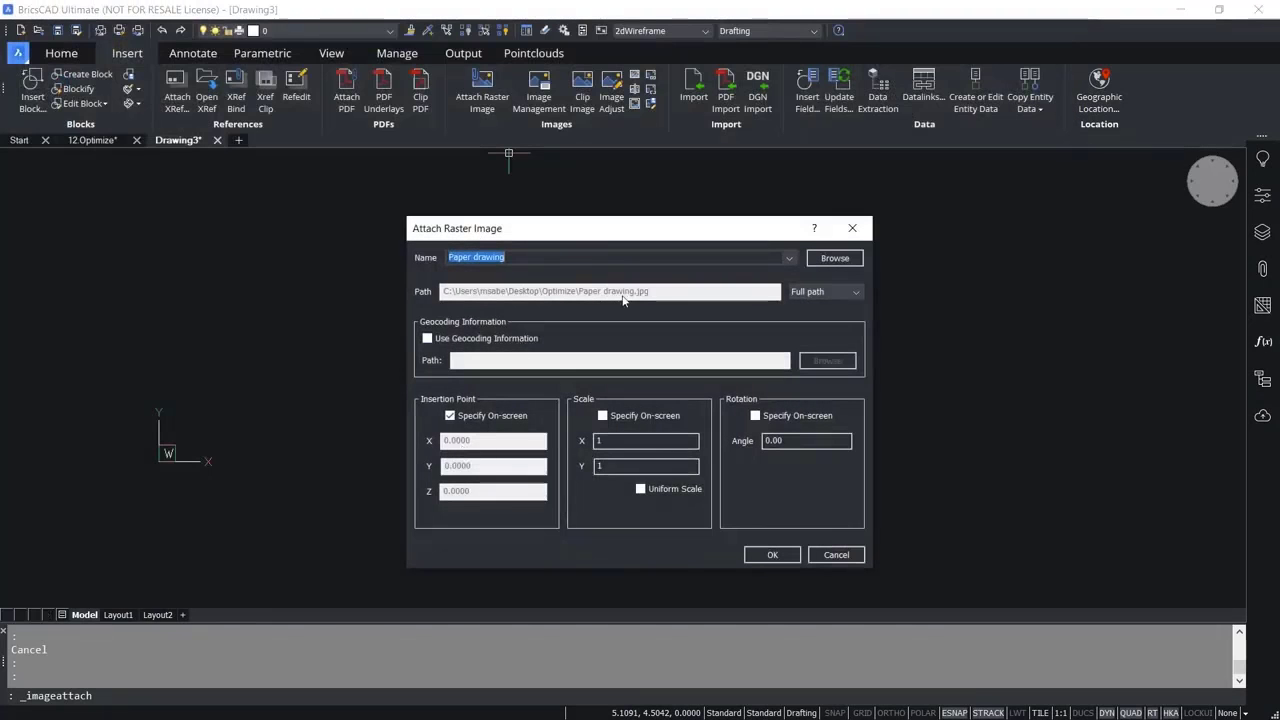
left_click(758, 554)
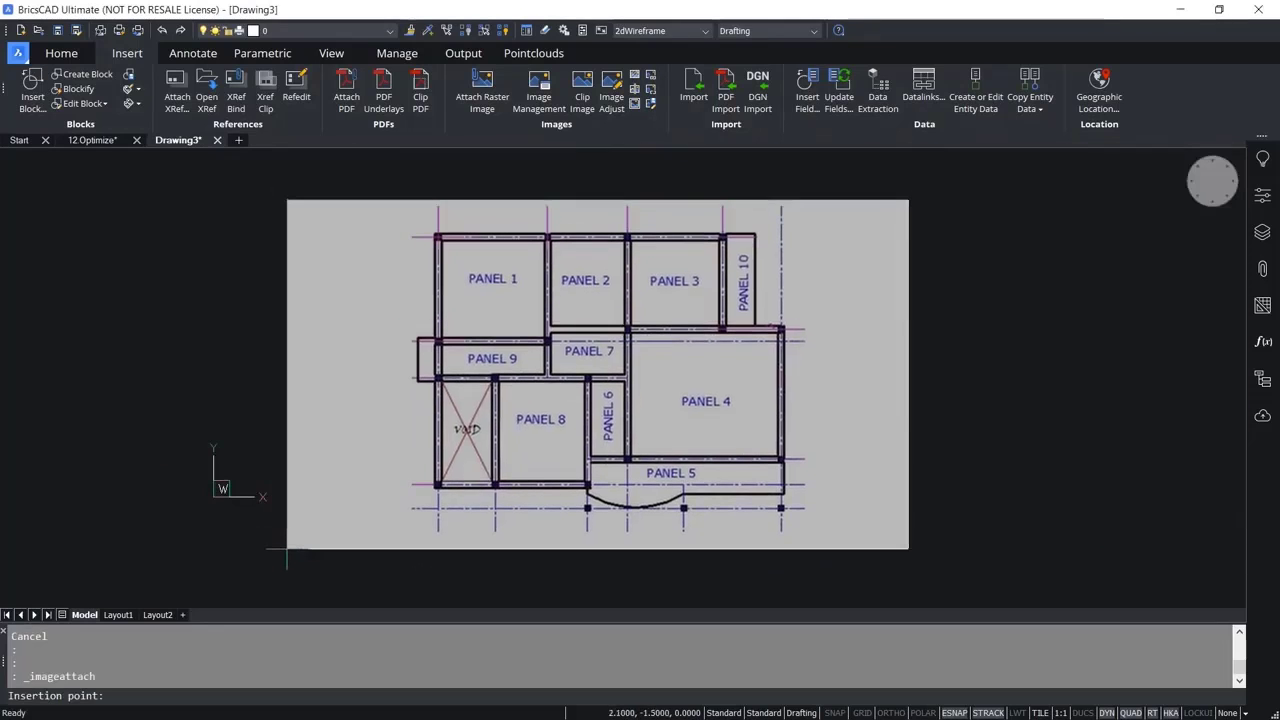
left_click(287, 548)
scroll(535, 455, "up", 5)
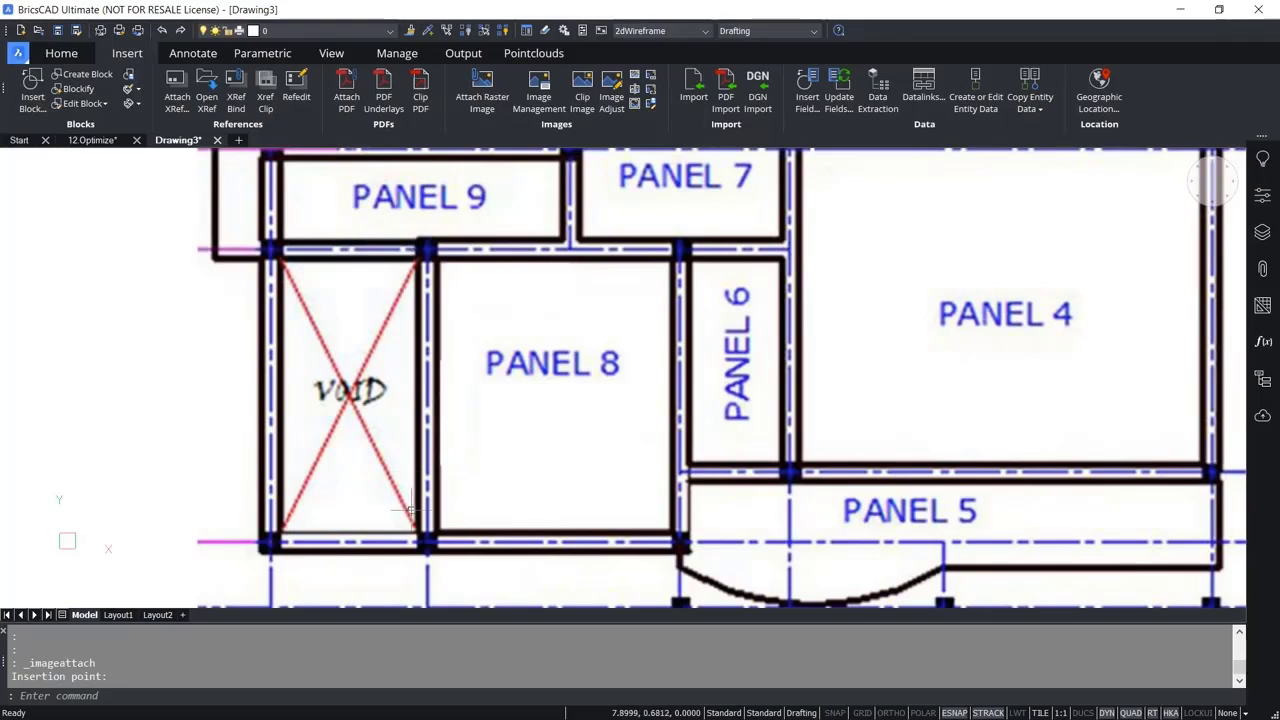
key("Escape")
key("Escape")
- Trace the inner outline of the VOID panel with lines, about 1.44 wide by 2.8 high, with entity snaps off for the last corner
left_click(61, 53)
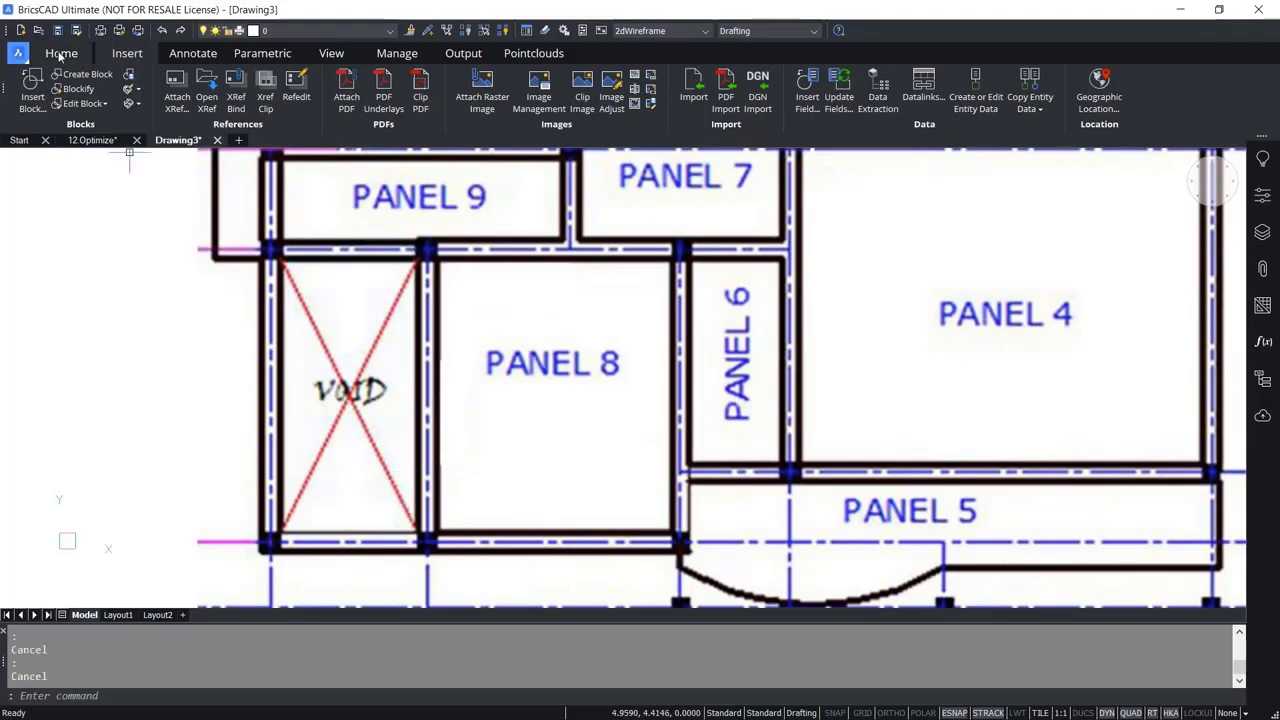
left_click(32, 107)
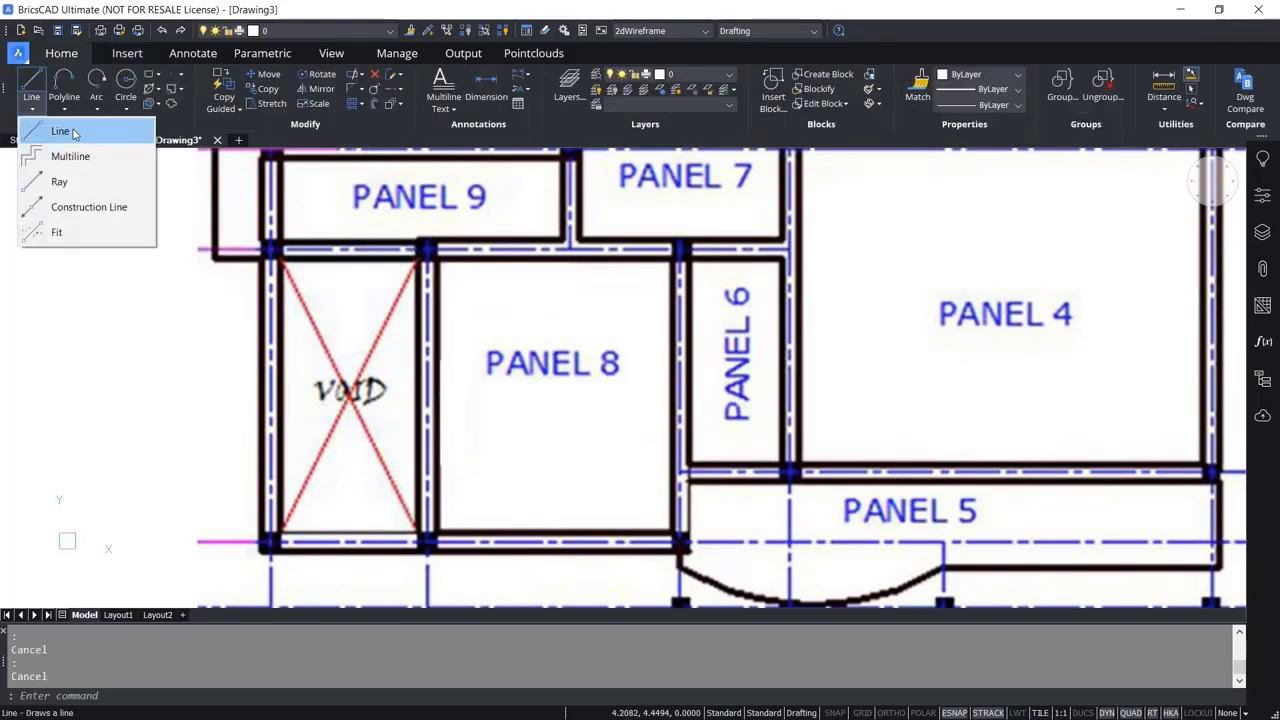
left_click(60, 131)
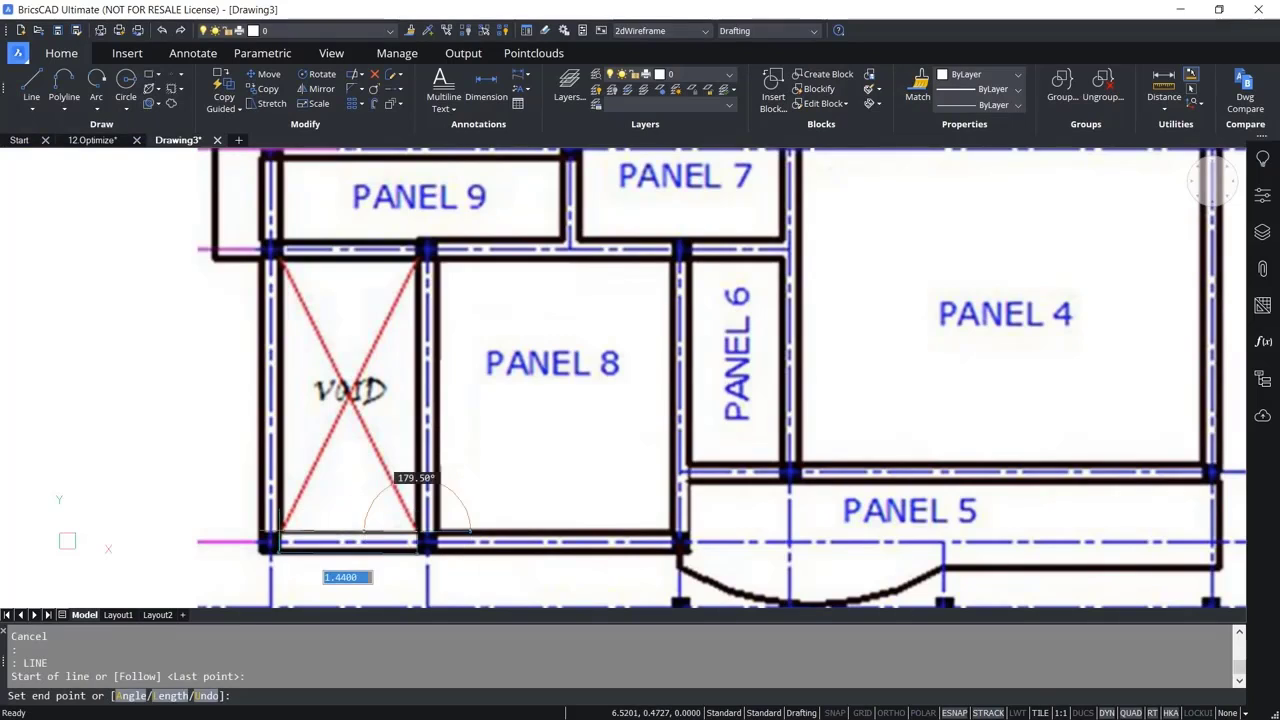
left_click(280, 531)
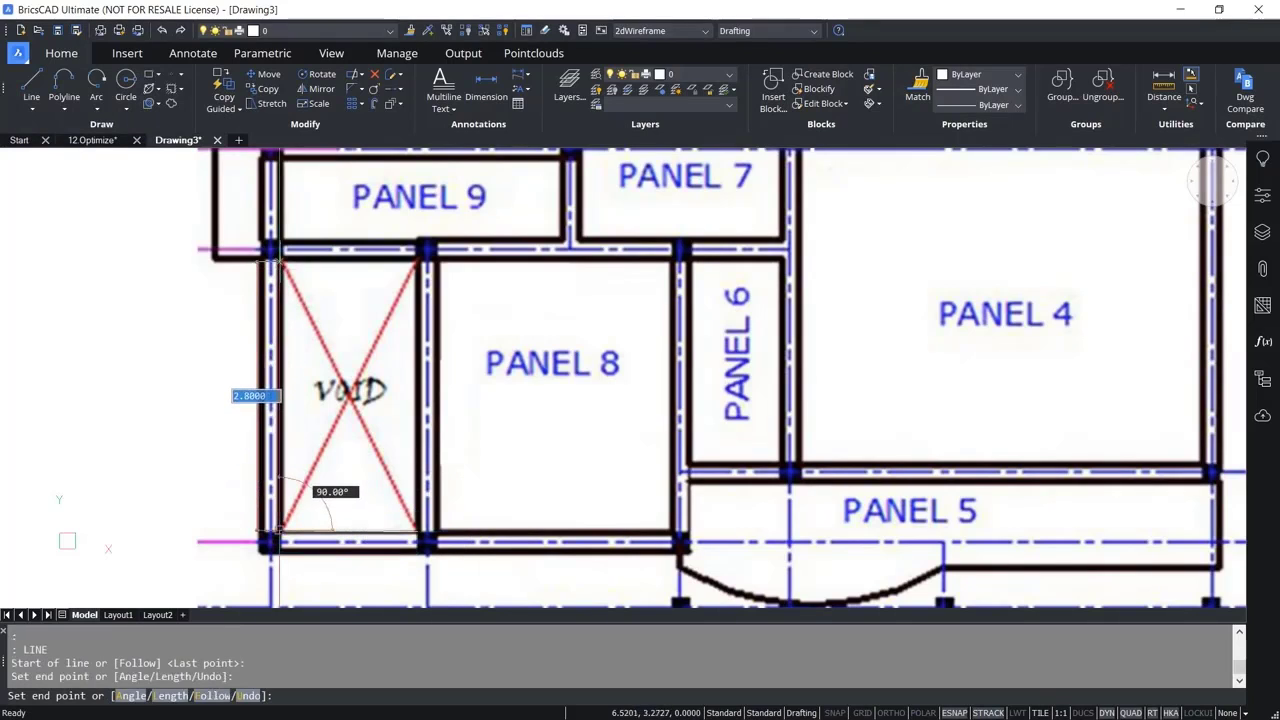
left_click(280, 260)
left_click(400, 260)
key("F3")
scroll(402, 530, "up", 4)
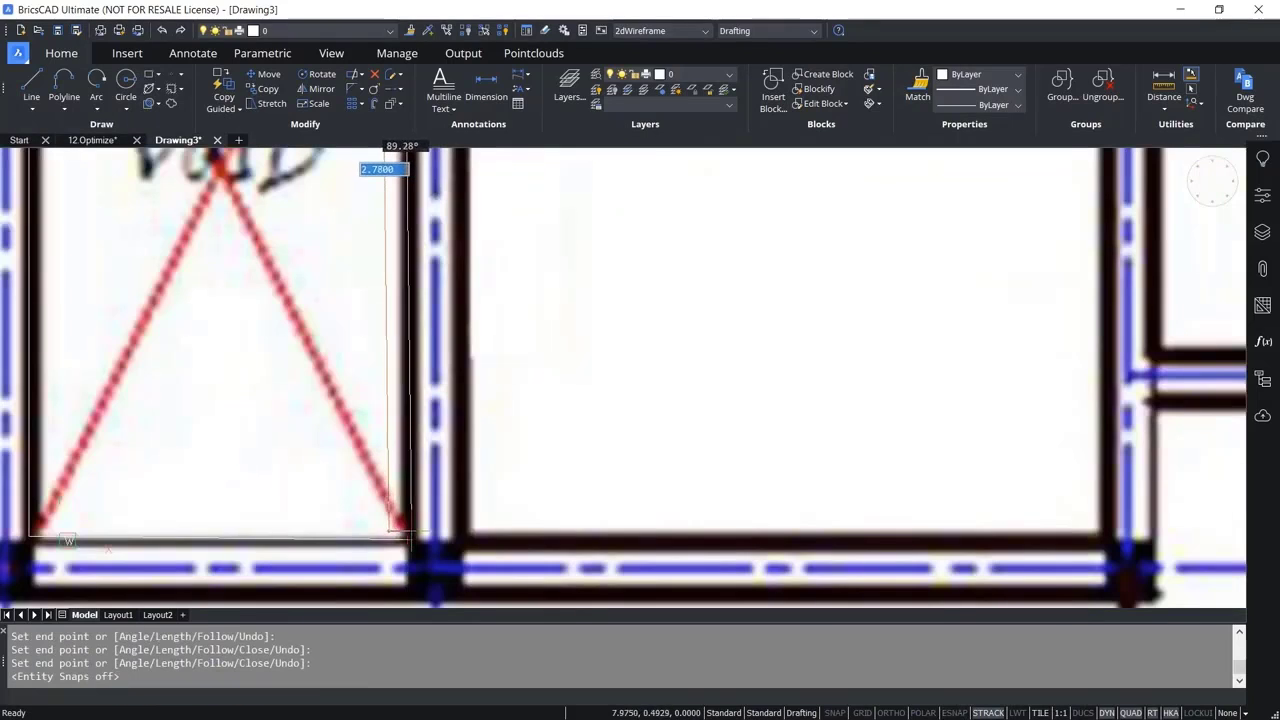
left_click(410, 532)
scroll(432, 546, "down", 3)
key("Return")
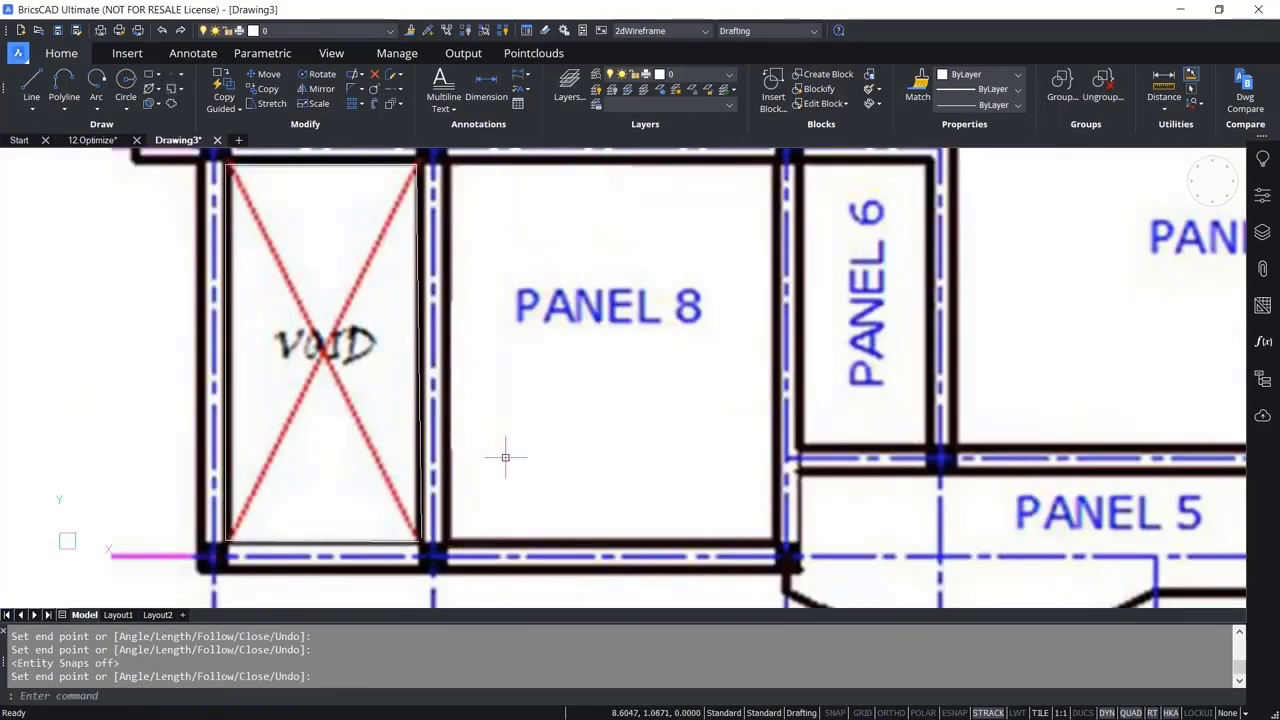
- Start another line from the lower-left inner corner of the VOID panel
key("Return")
key("Escape")
key("Return")
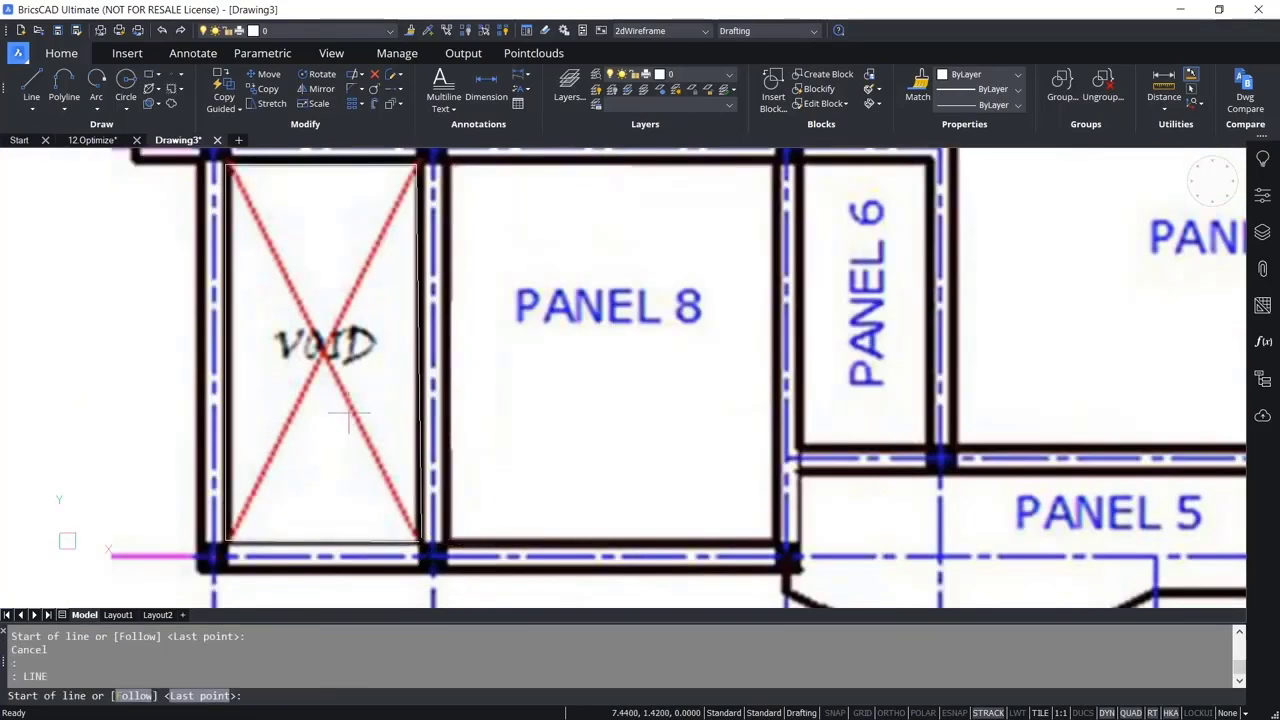
left_click(229, 536)
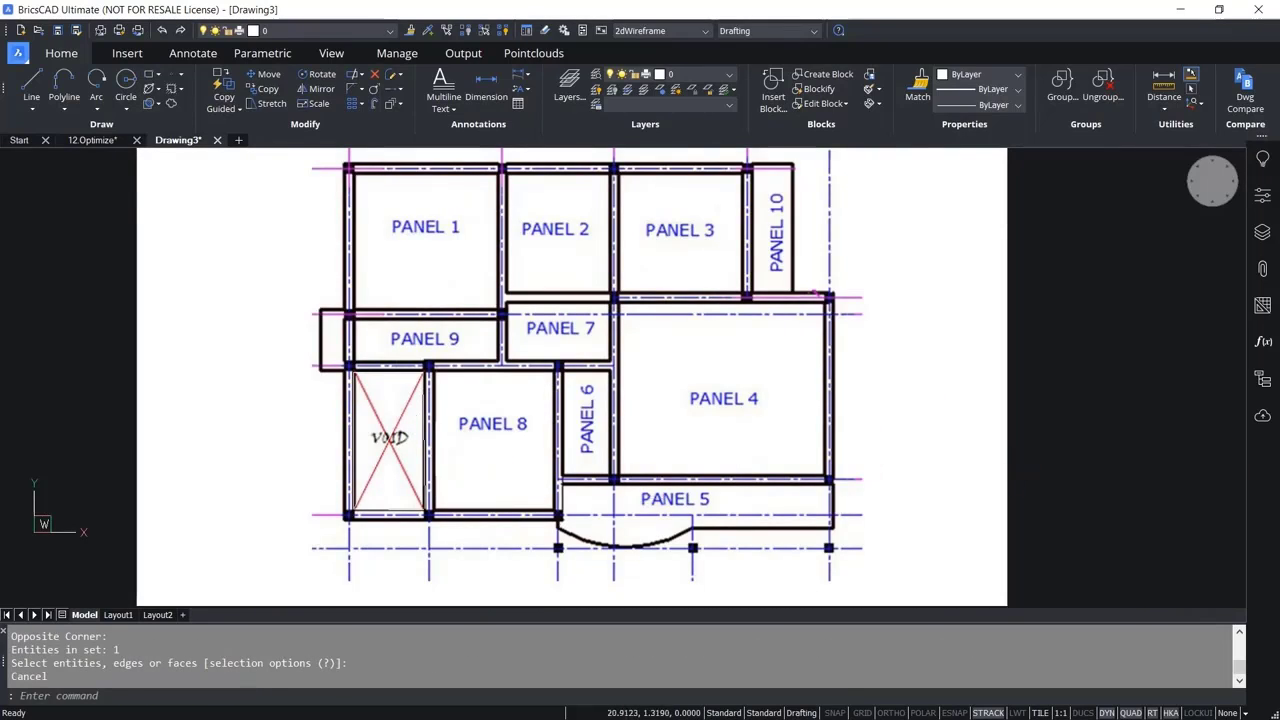
- Erase the attached paper drawing image with a crossing selection over its right edge
type("e")
key("Return")
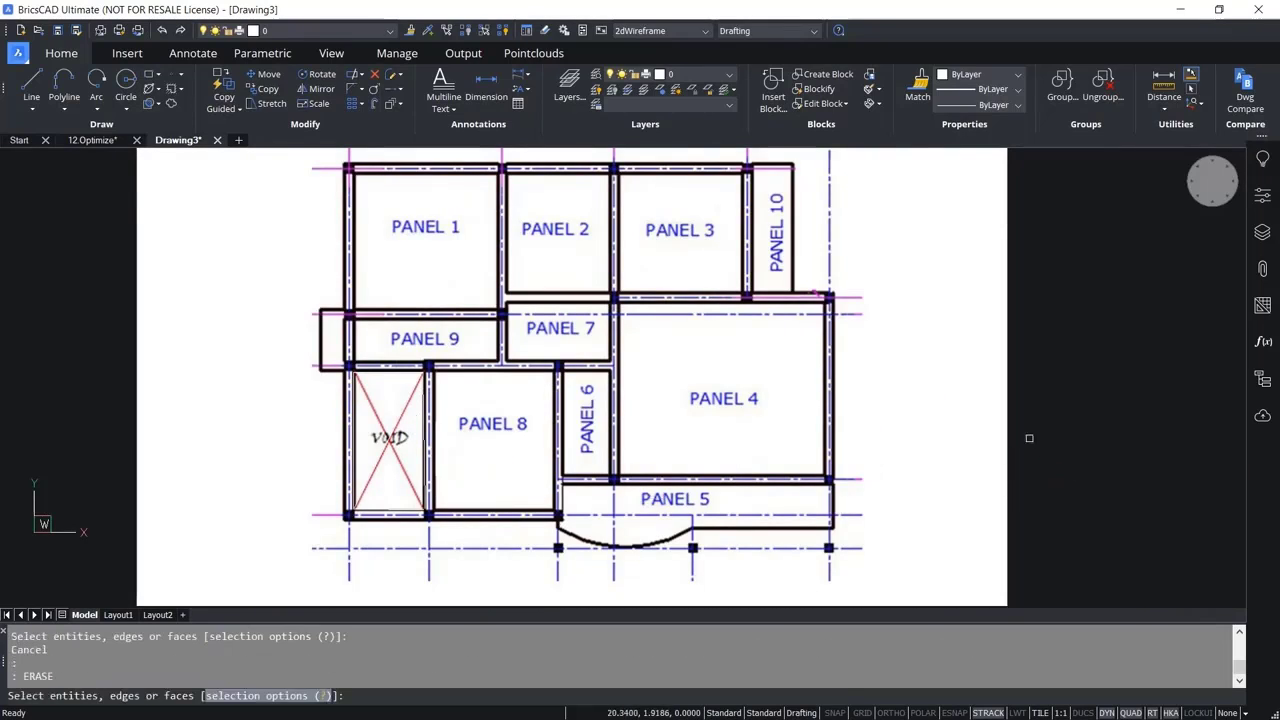
left_click(1029, 438)
left_click(971, 393)
key("Return")
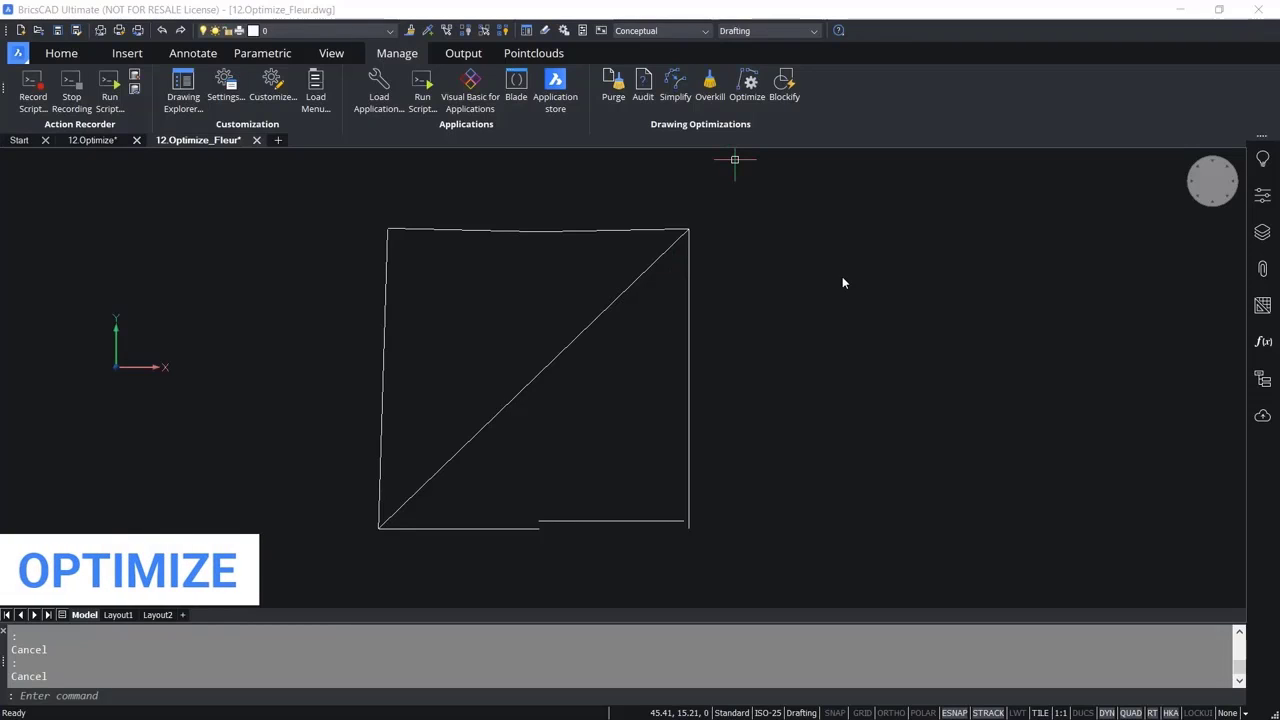
- Open the Optimize command in 12.Optimize_Fleur.dwg, look over its 2D settings, and close it without applying
type("OPTIMIZE")
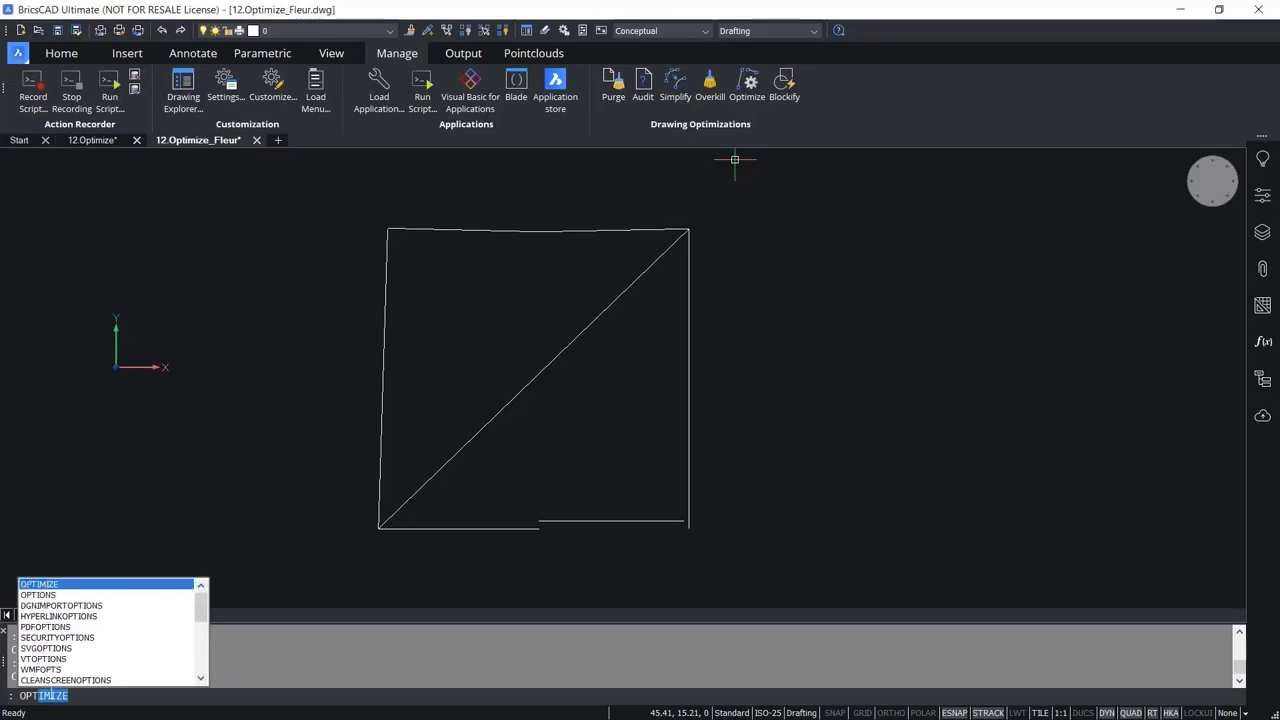
key("Return")
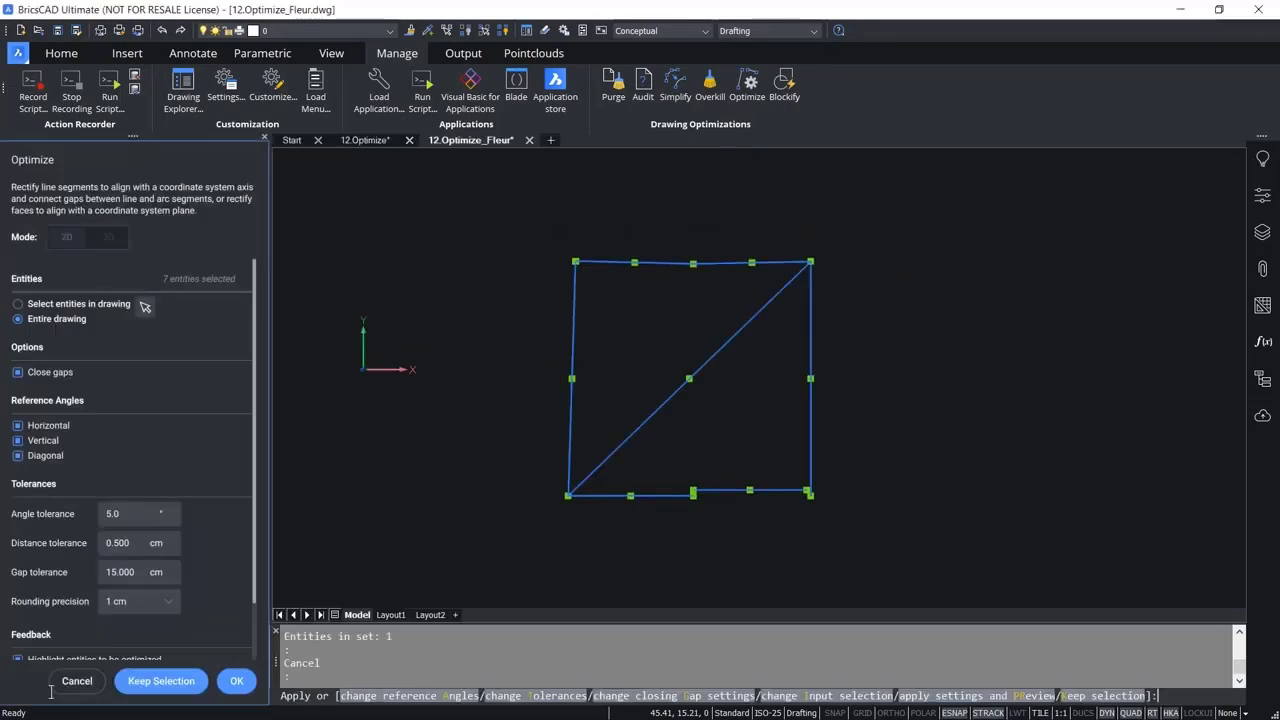
key("Escape")
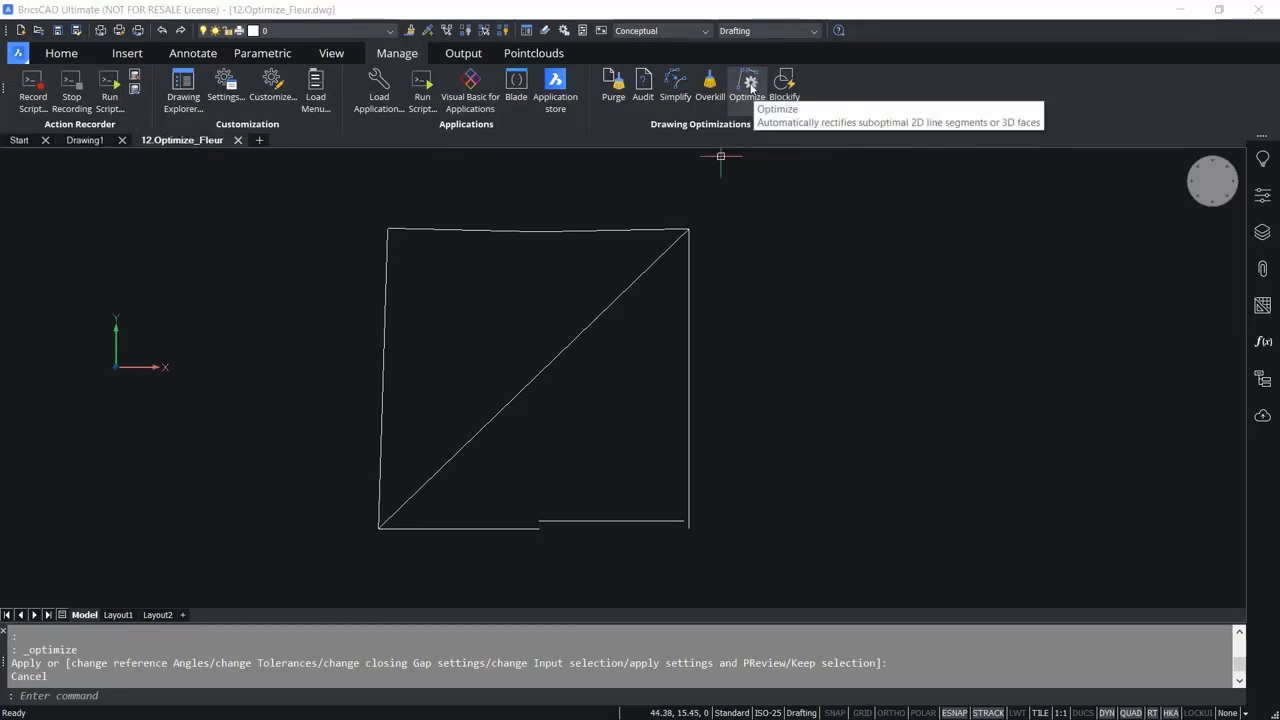
left_click(751, 88)
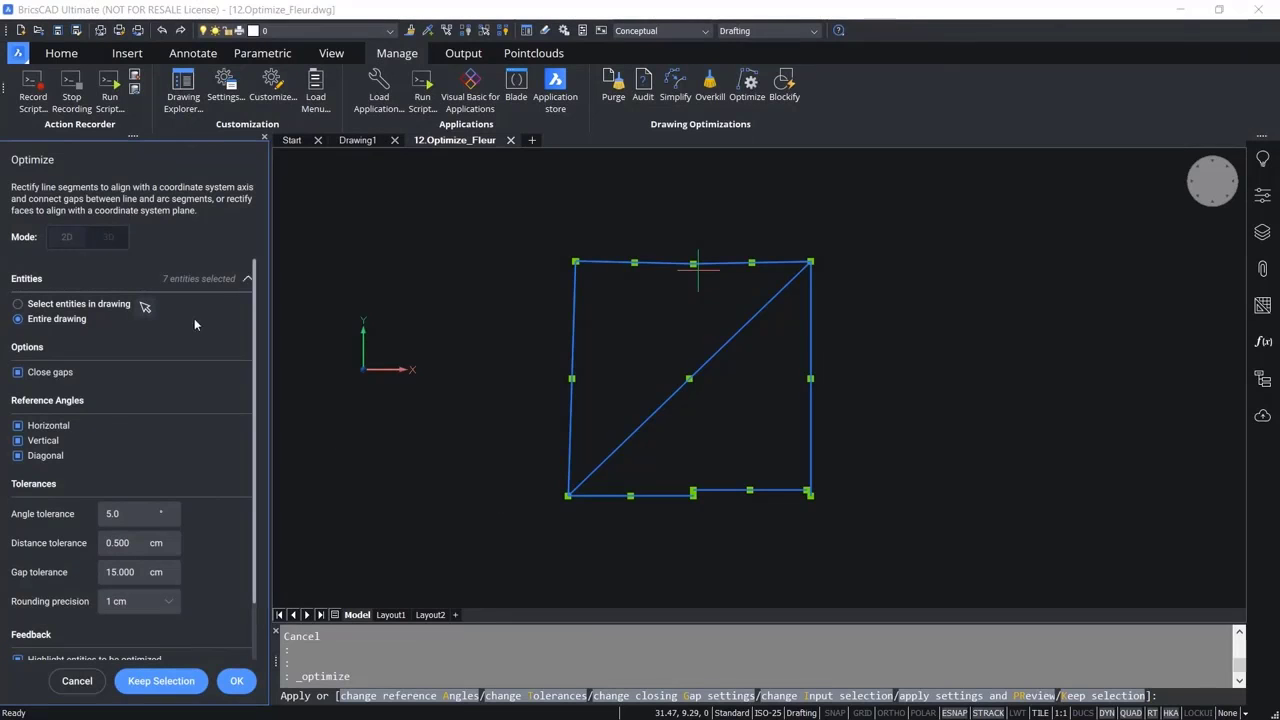
left_click(77, 681)
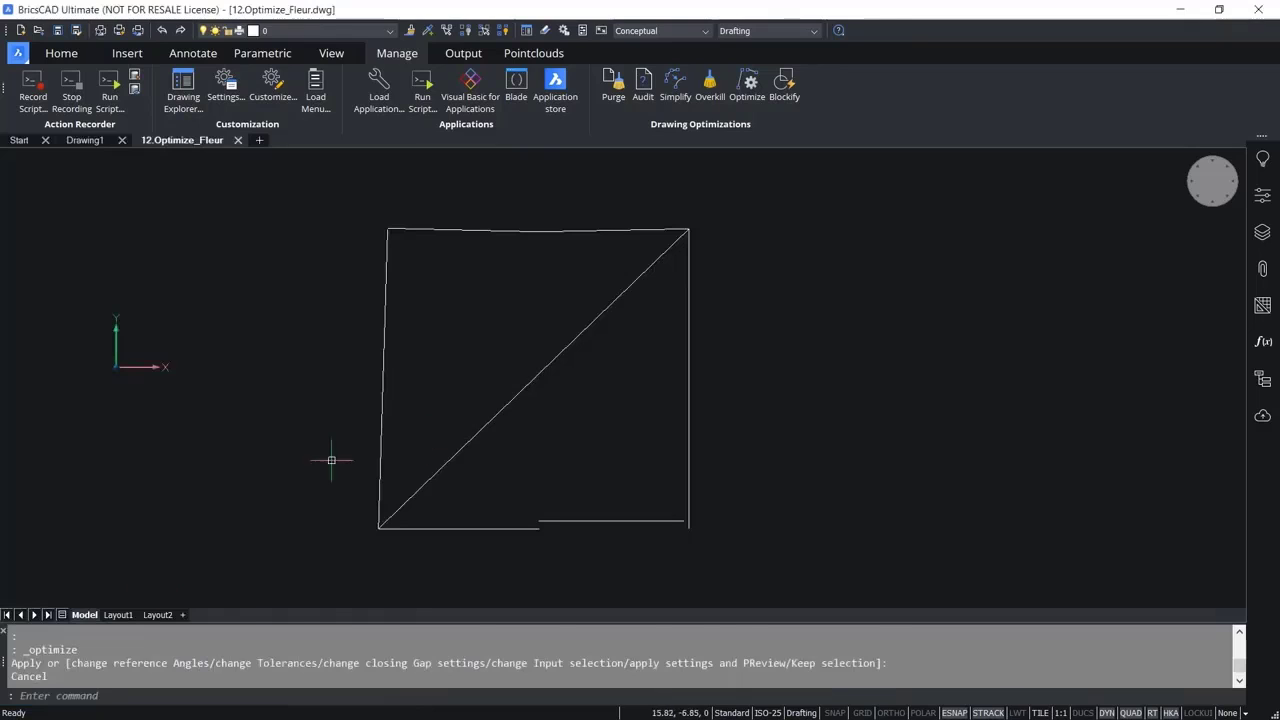
- Draw a solid box to the right of the line sketch with a base of about 18.2 by 13.6
key("Escape")
type("BOX")
key("Return")
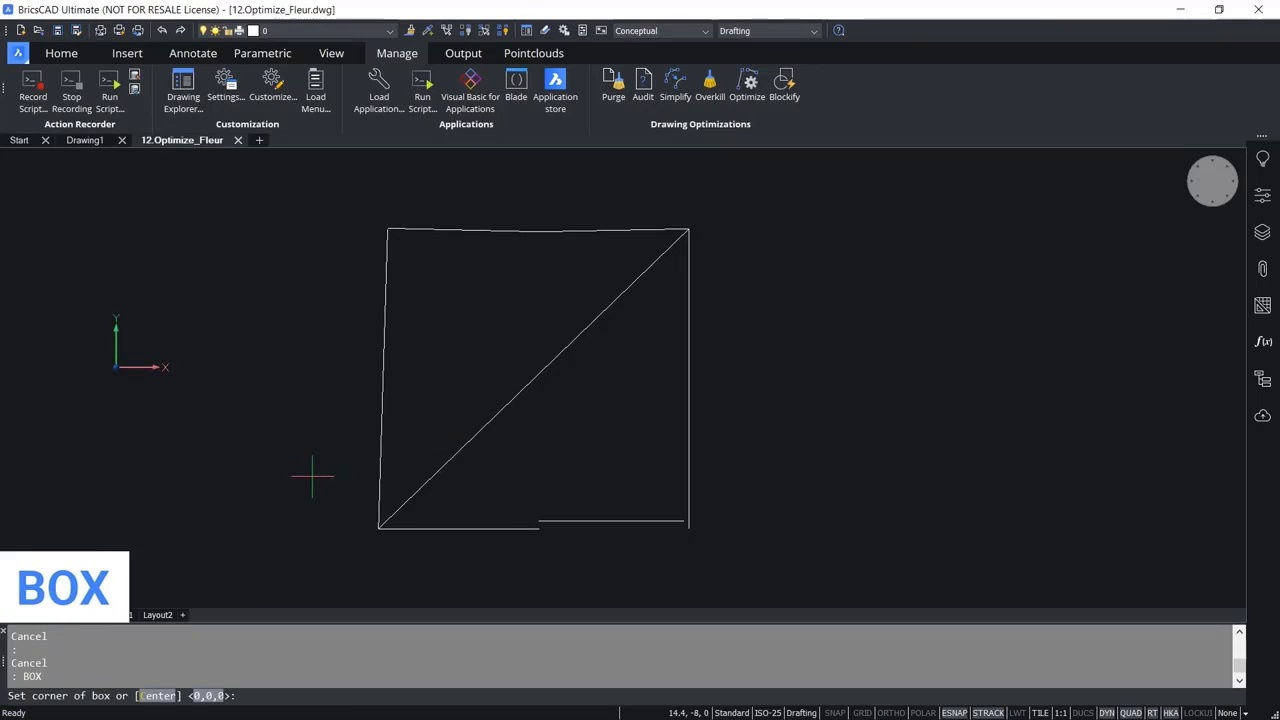
left_click(858, 464)
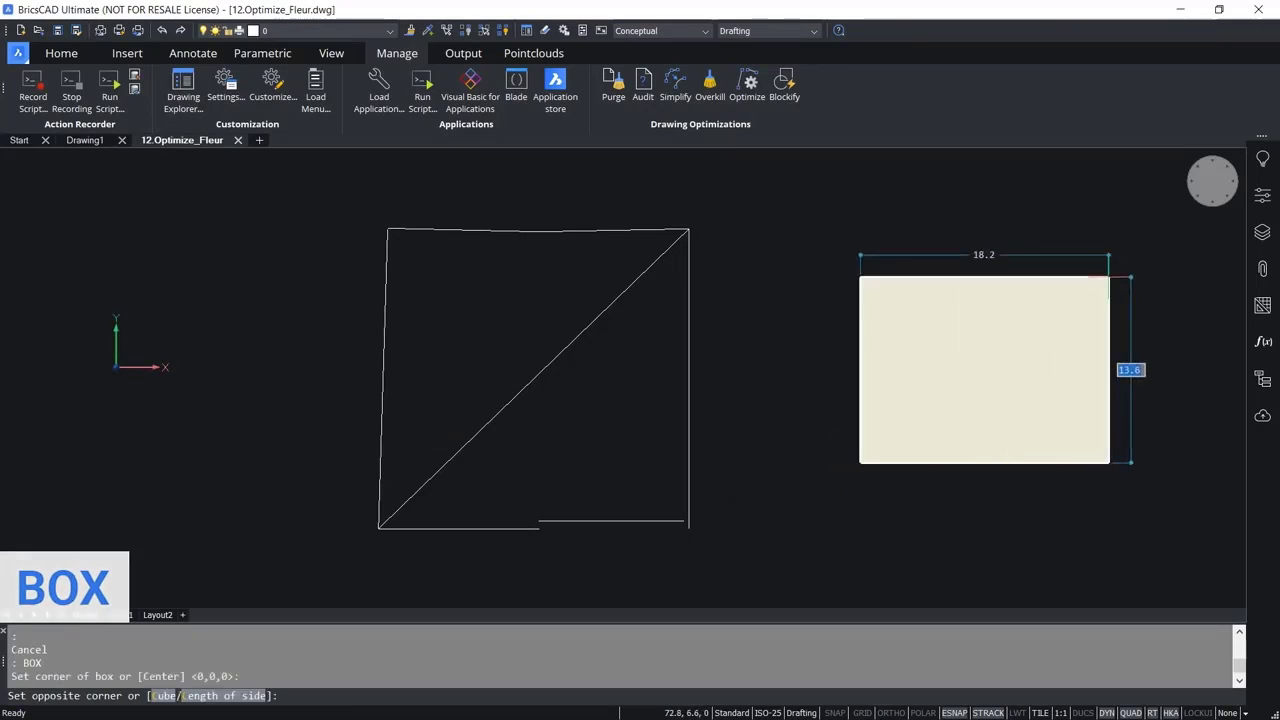
left_click(1108, 277)
left_click(1138, 185)
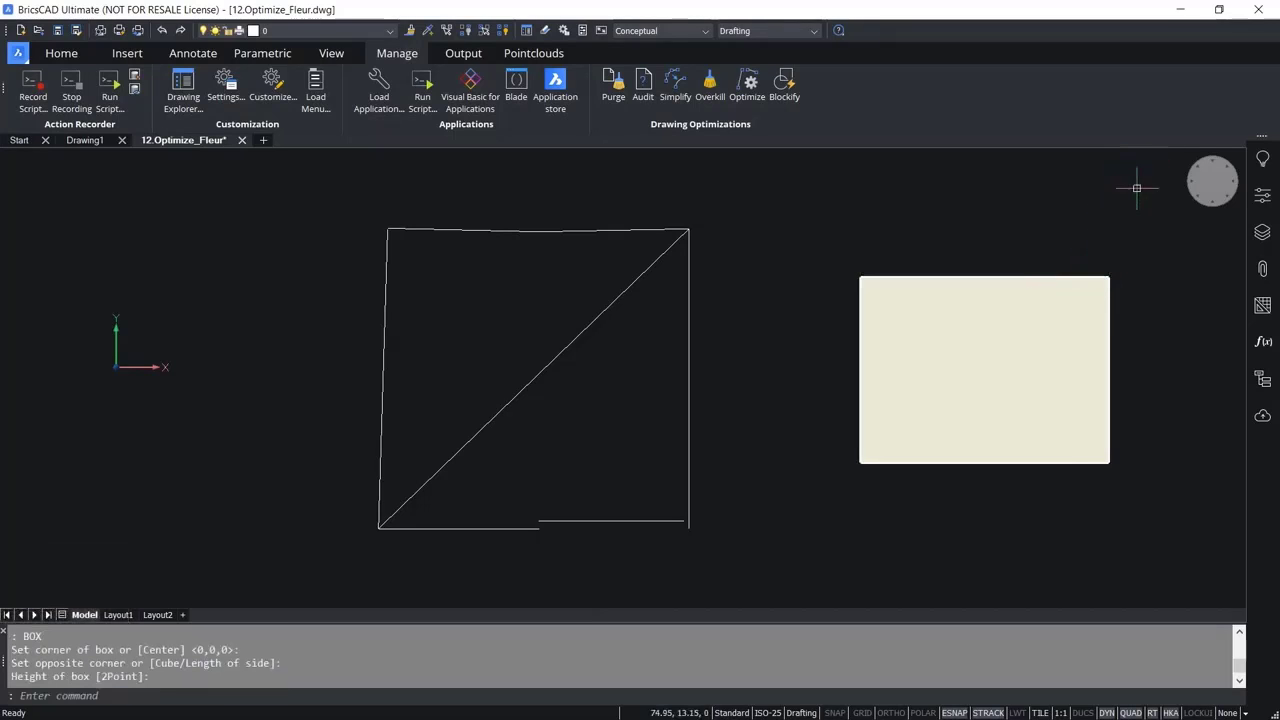
- Open Optimize, switch it to 3D mode to view the solid options, and close it without applying
left_click(747, 88)
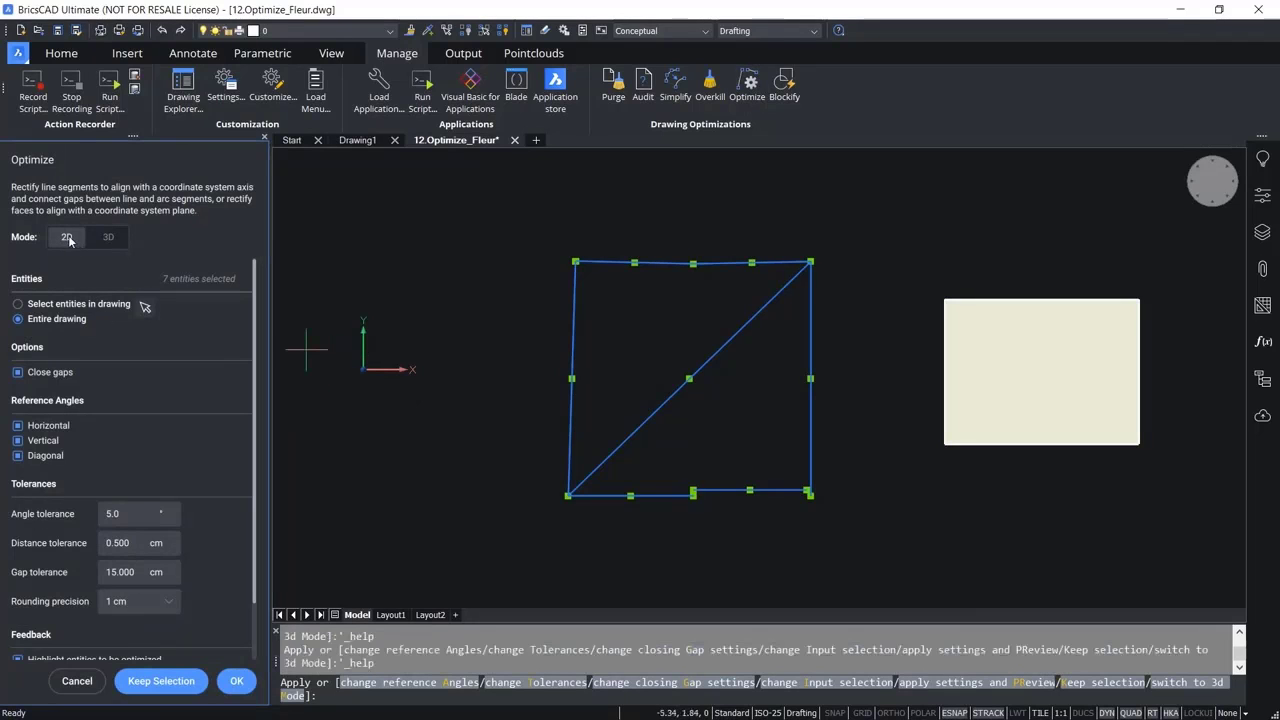
left_click(106, 237)
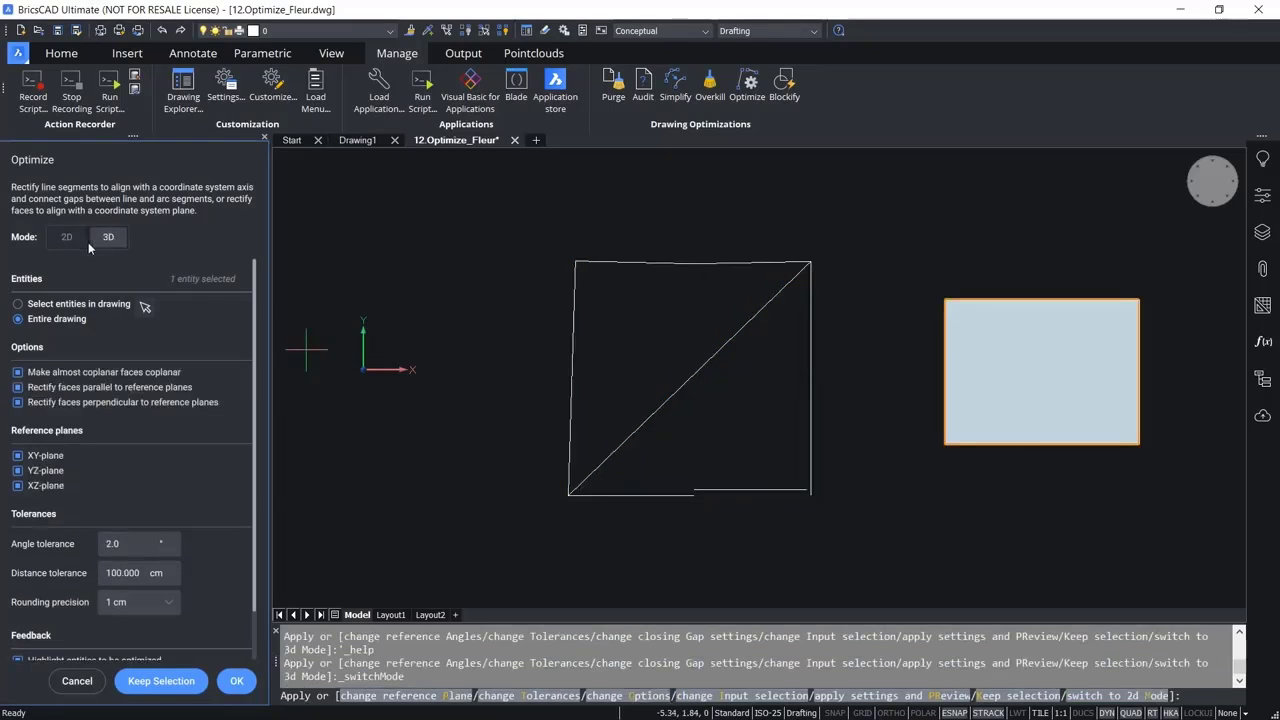
left_click(77, 680)
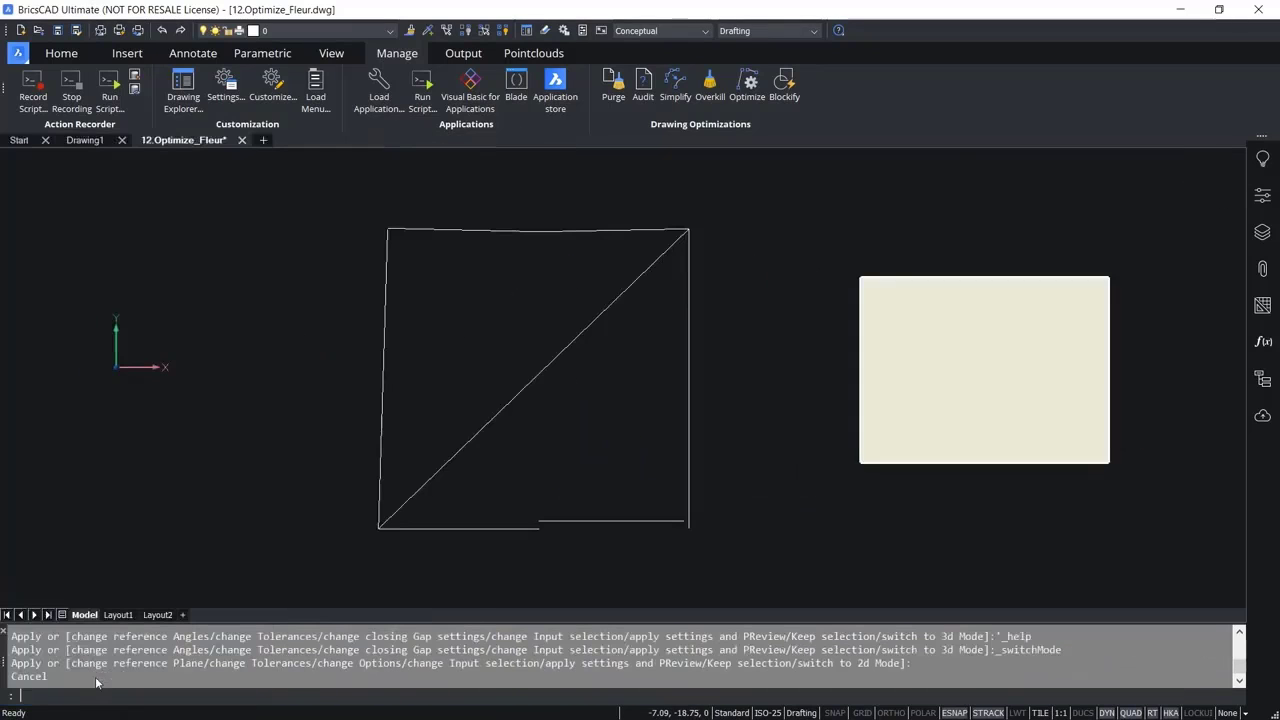
- Erase the solid box to the right of the line sketch
type("e")
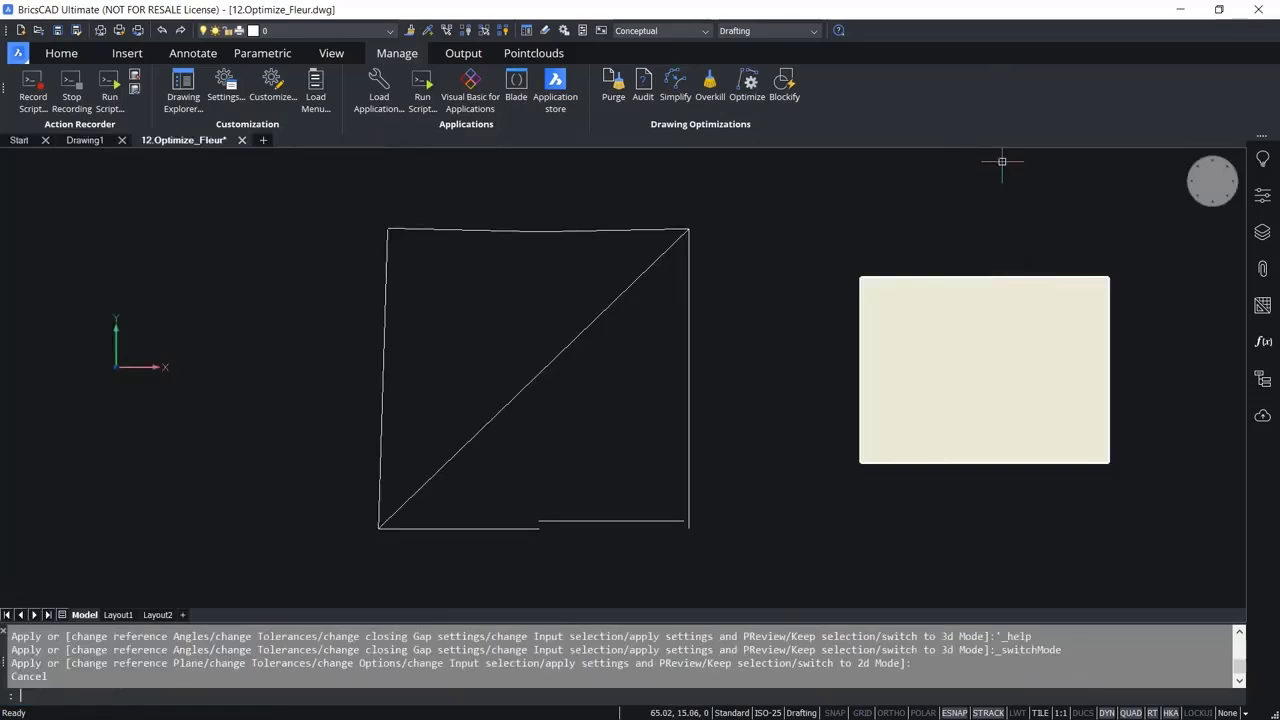
key("Return")
left_click(1028, 262)
left_click(900, 396)
key("Return")
- Start Optimize and select all the lines of the square sketch with a window as the entities to optimize
left_click(747, 88)
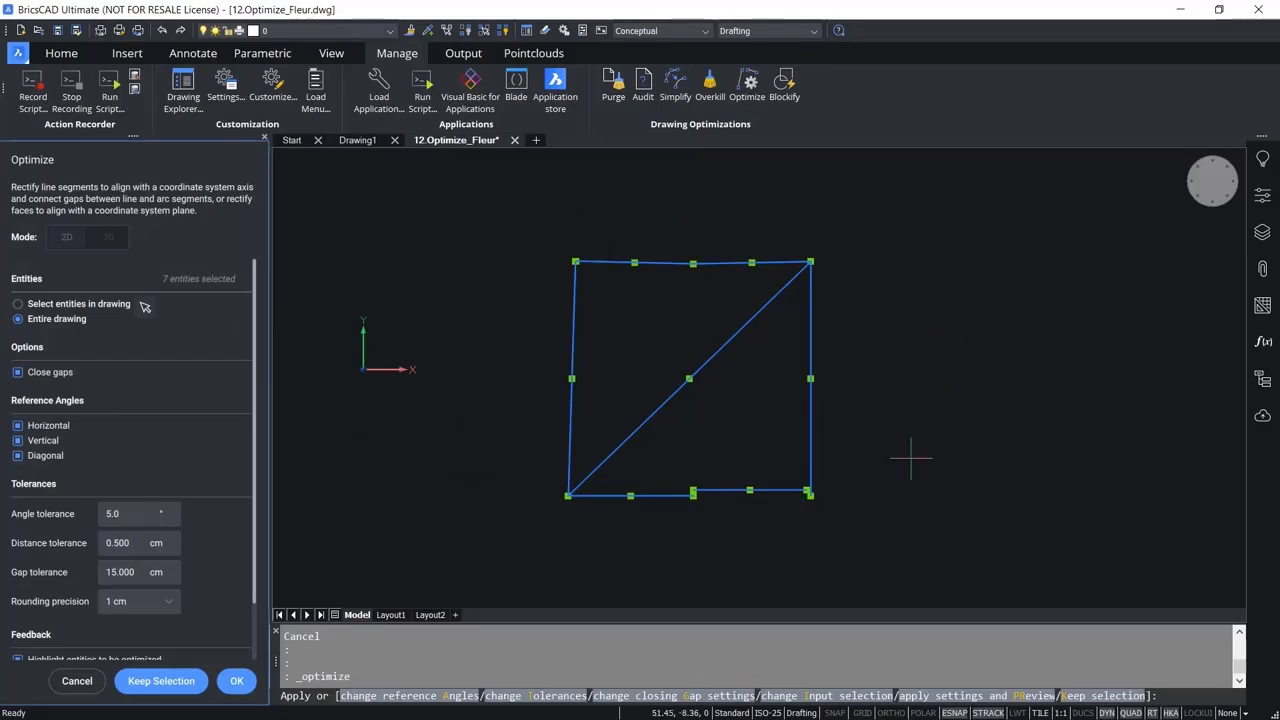
left_click(145, 309)
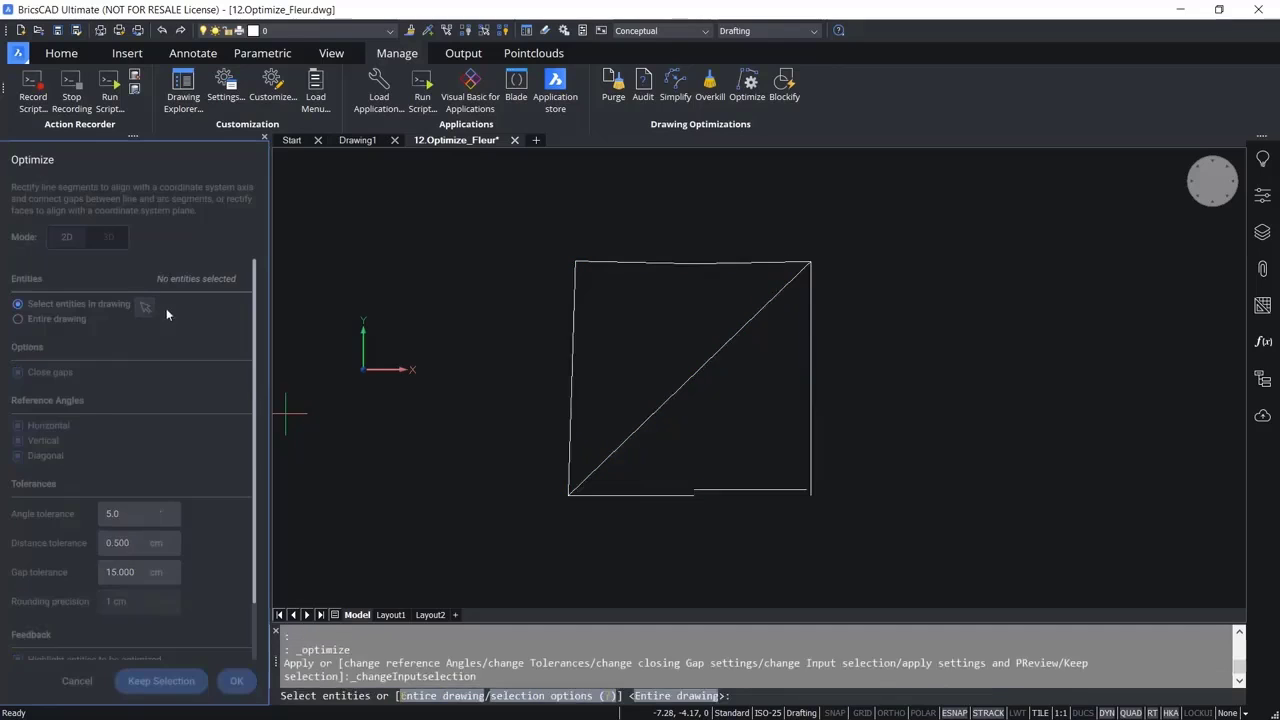
left_click(499, 225)
left_click(879, 530)
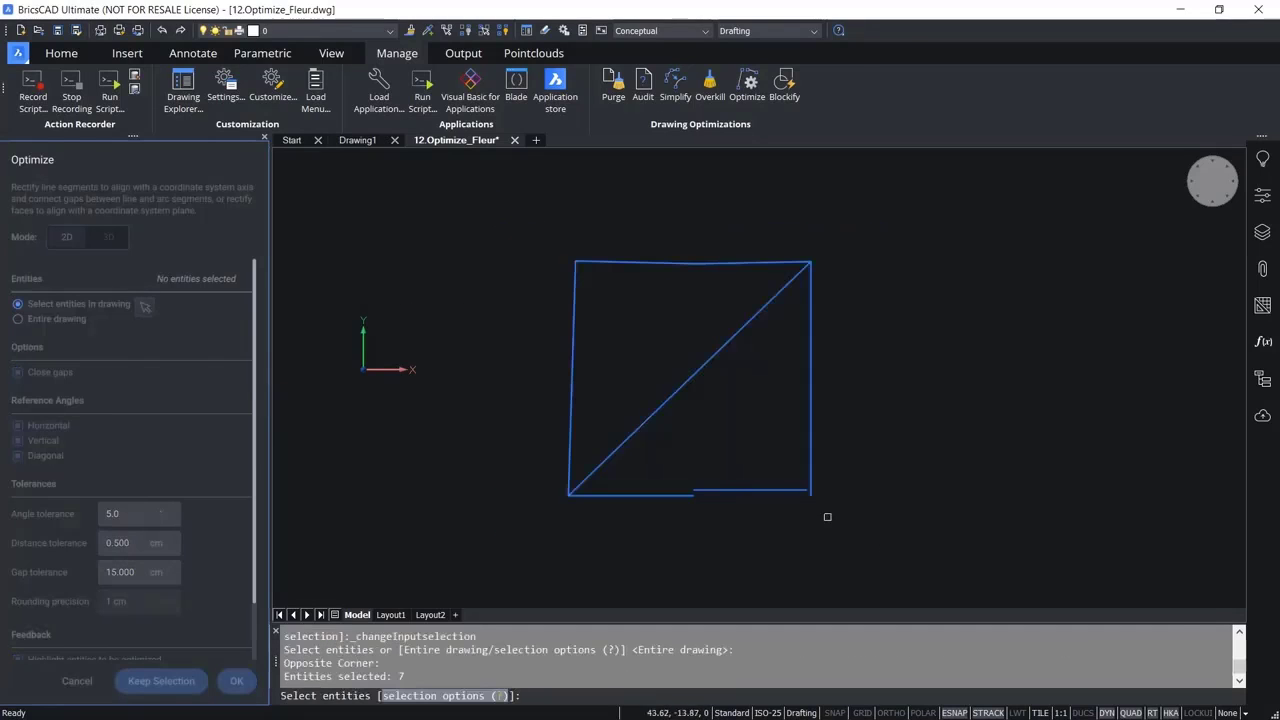
key("Return")
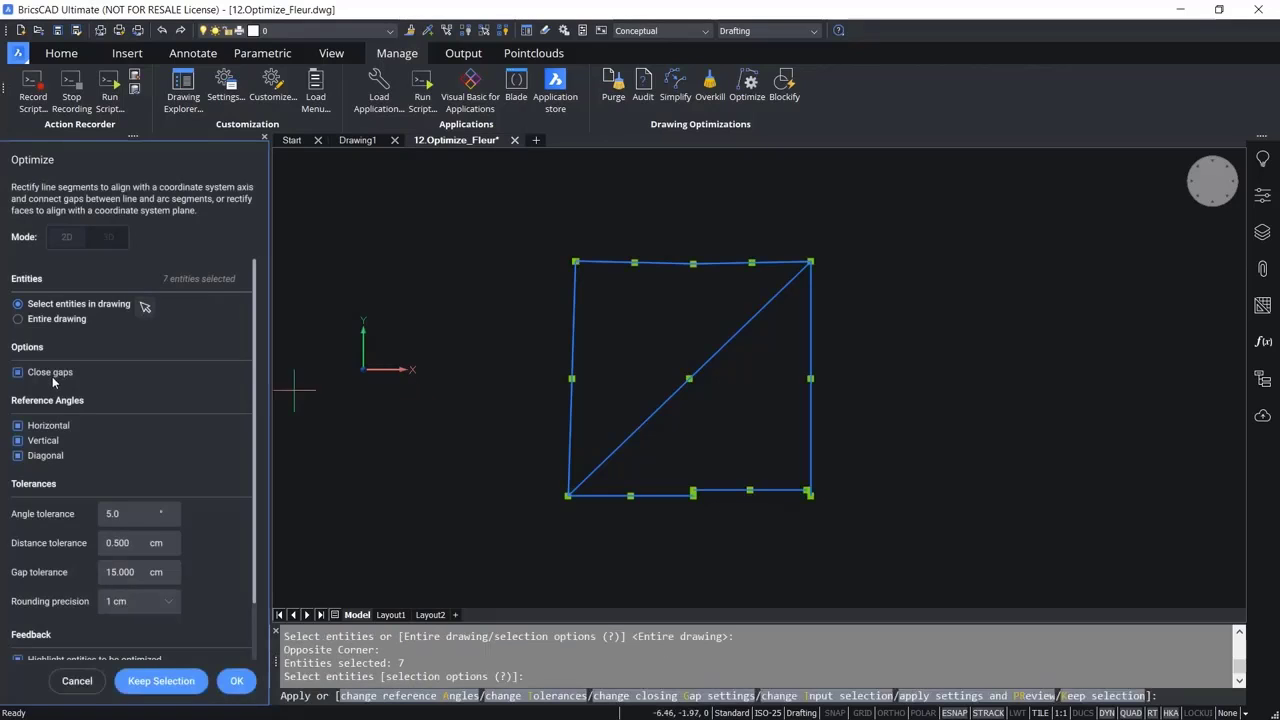
- Turn the Close gaps option off and back on
left_click(17, 373)
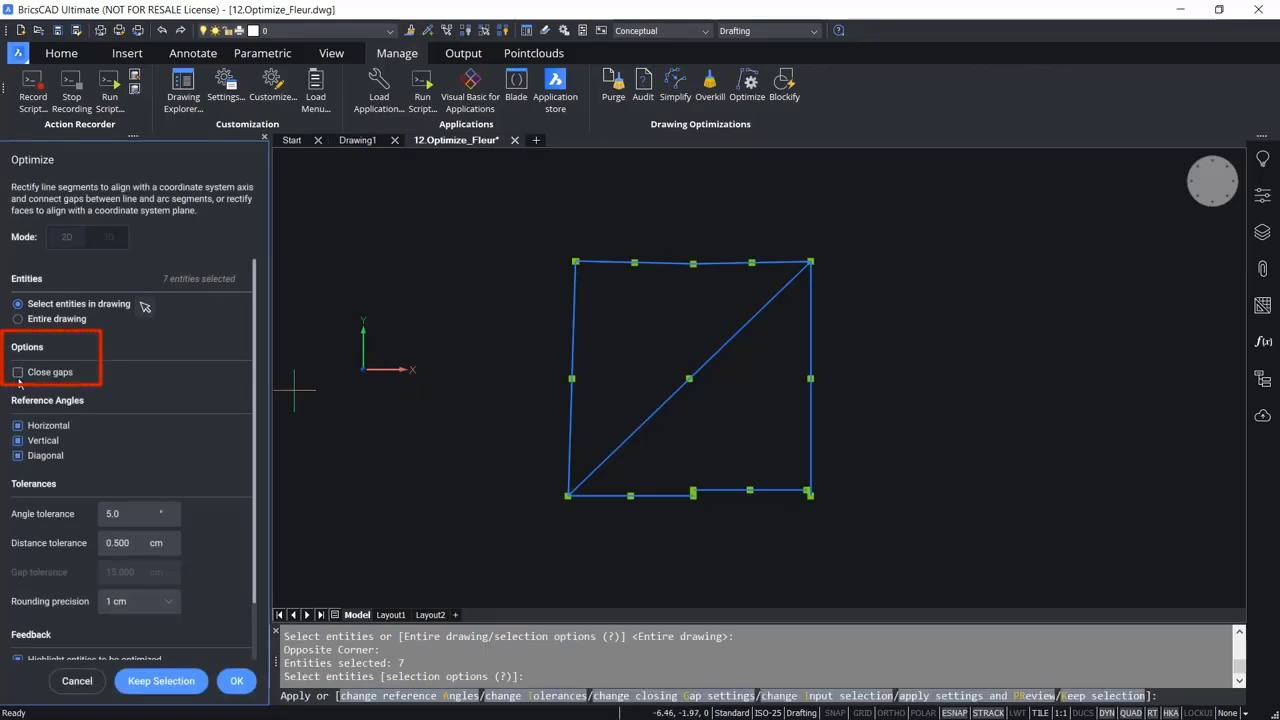
left_click(18, 374)
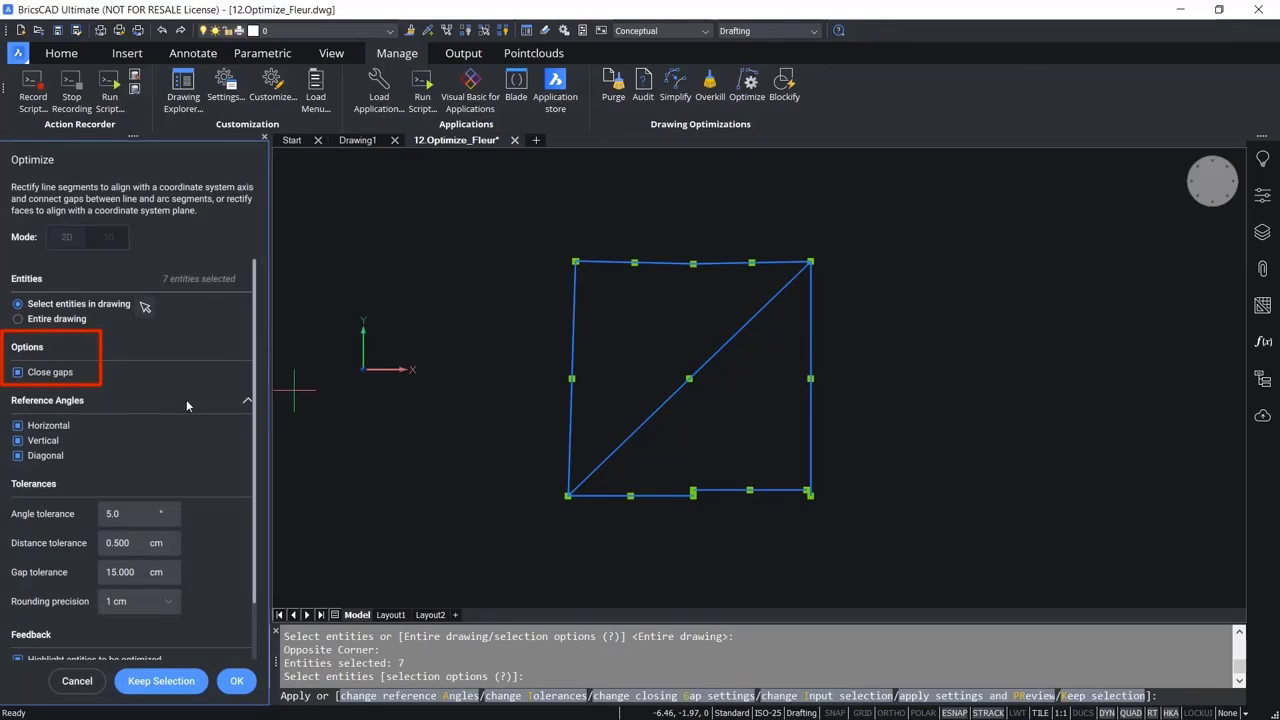
- Cancel Optimize and select the two offset bottom segments of the square to check the distance between them, then deselect them
scroll(186, 399, "down", 2)
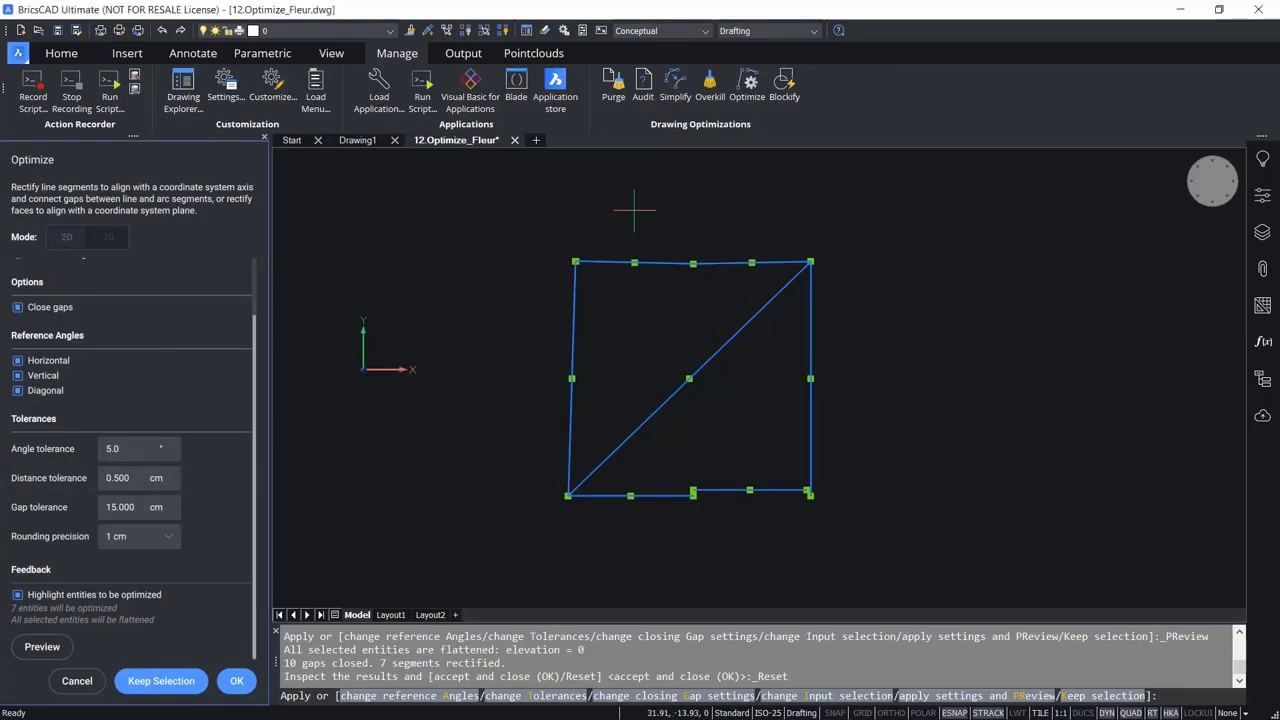
scroll(697, 512, "up", 5)
scroll(684, 466, "up", 2)
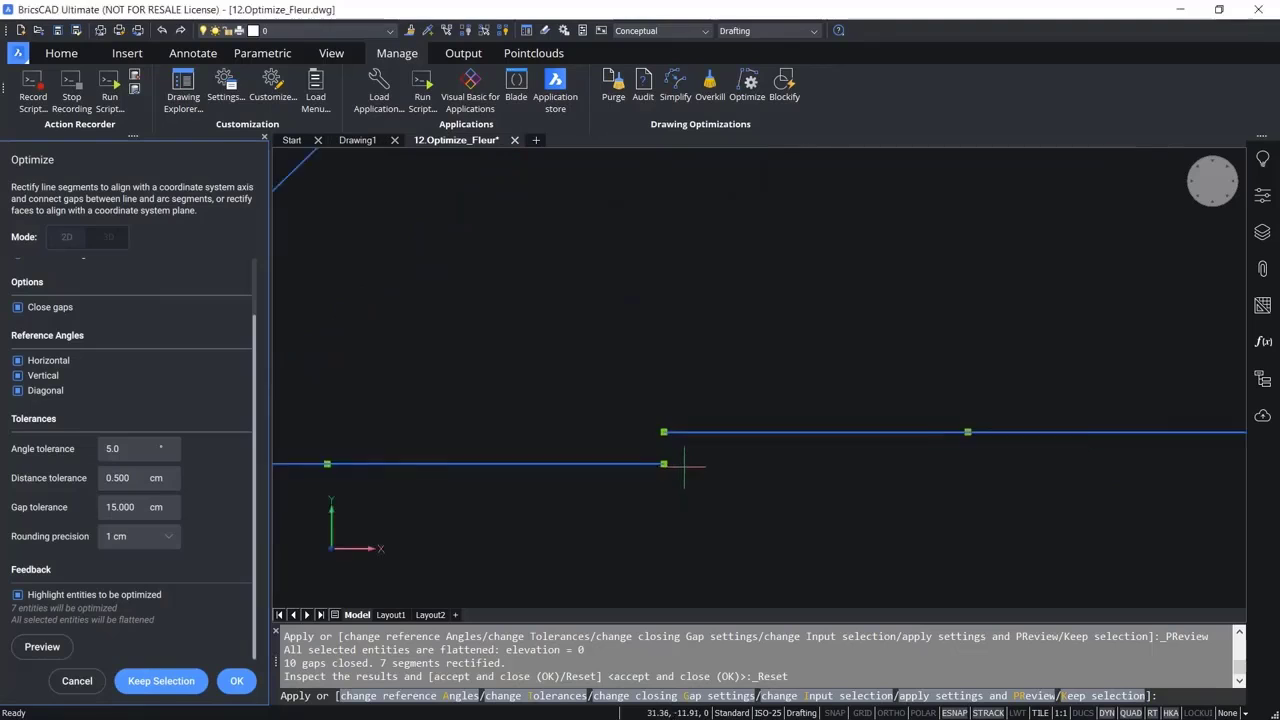
scroll(678, 477, "down", 2)
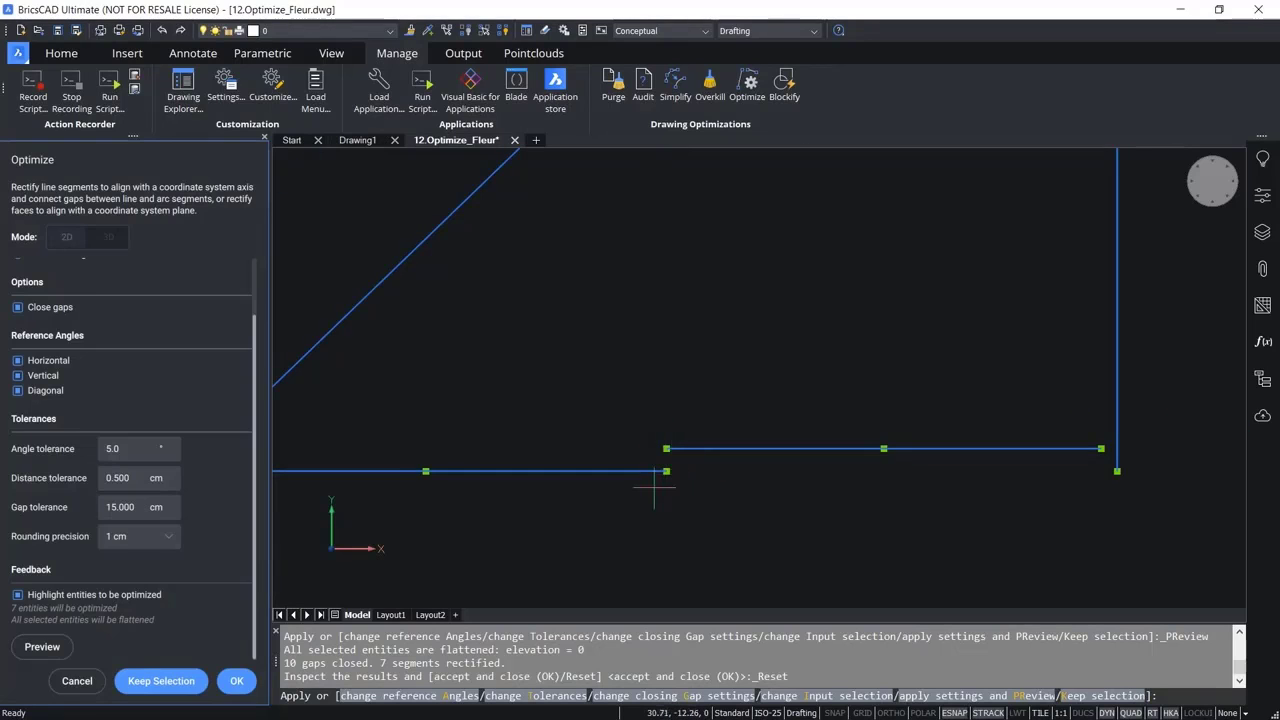
left_click(84, 684)
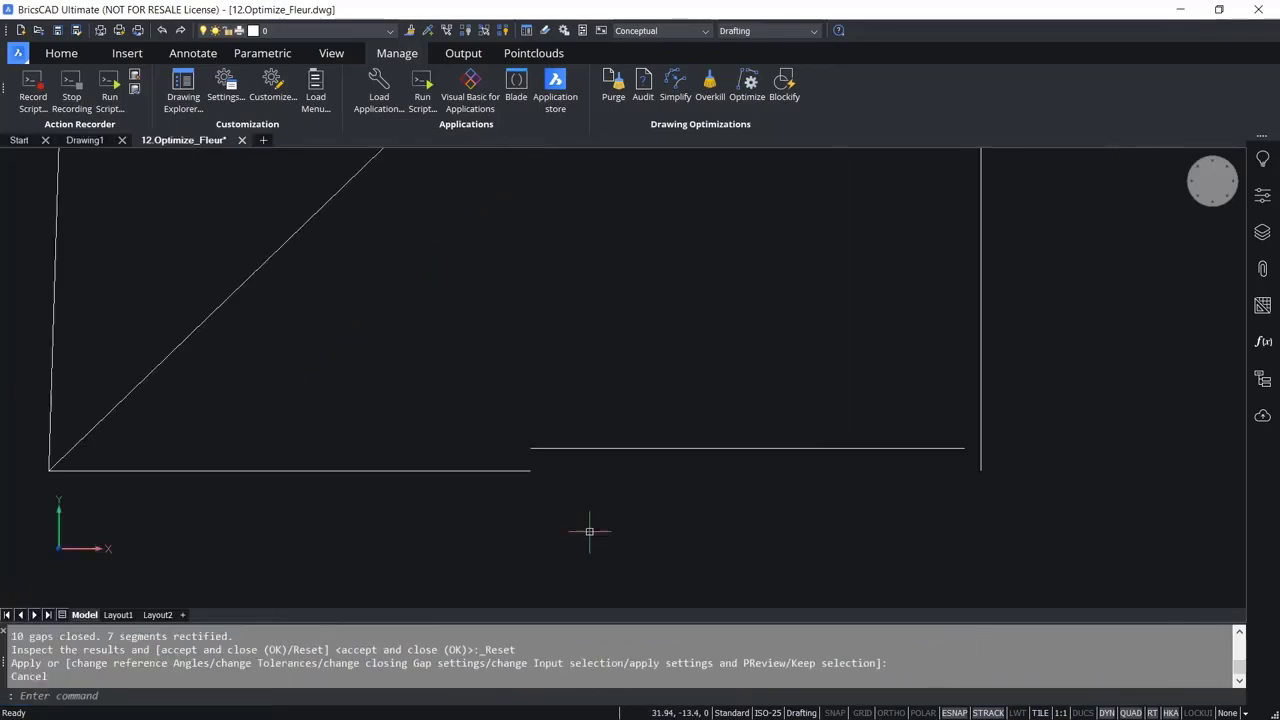
left_click(522, 471)
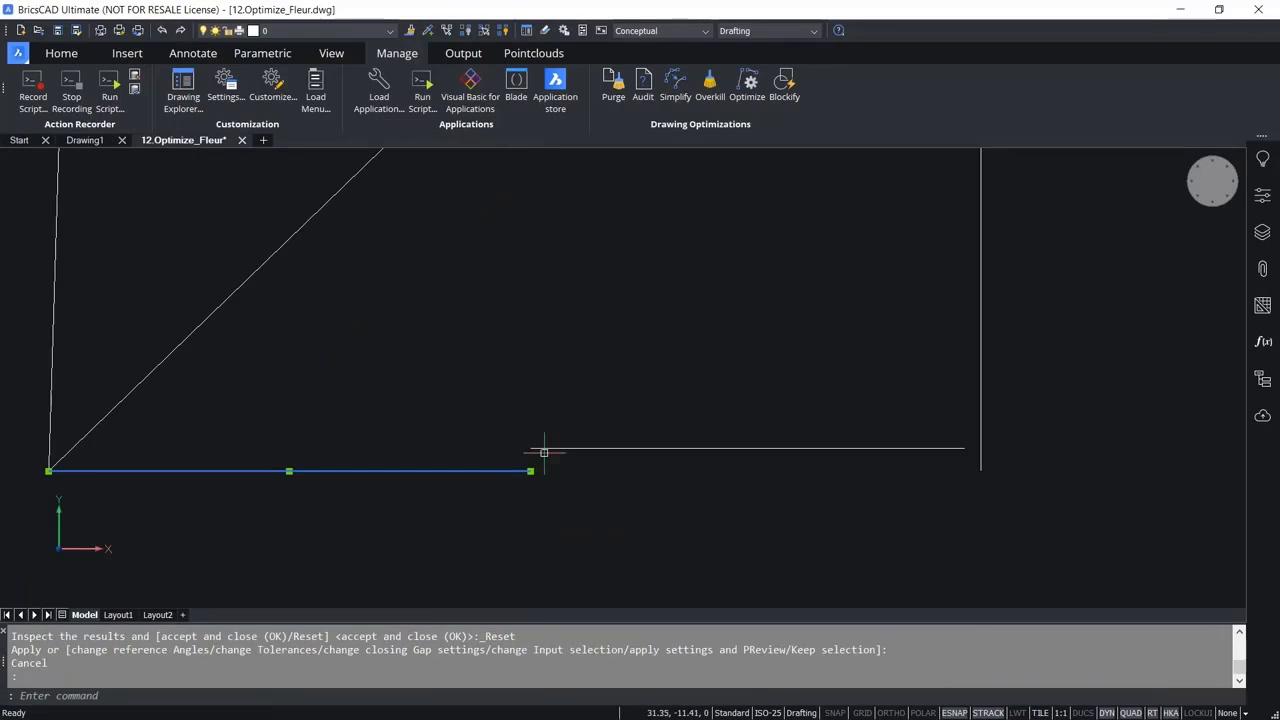
left_click(535, 448)
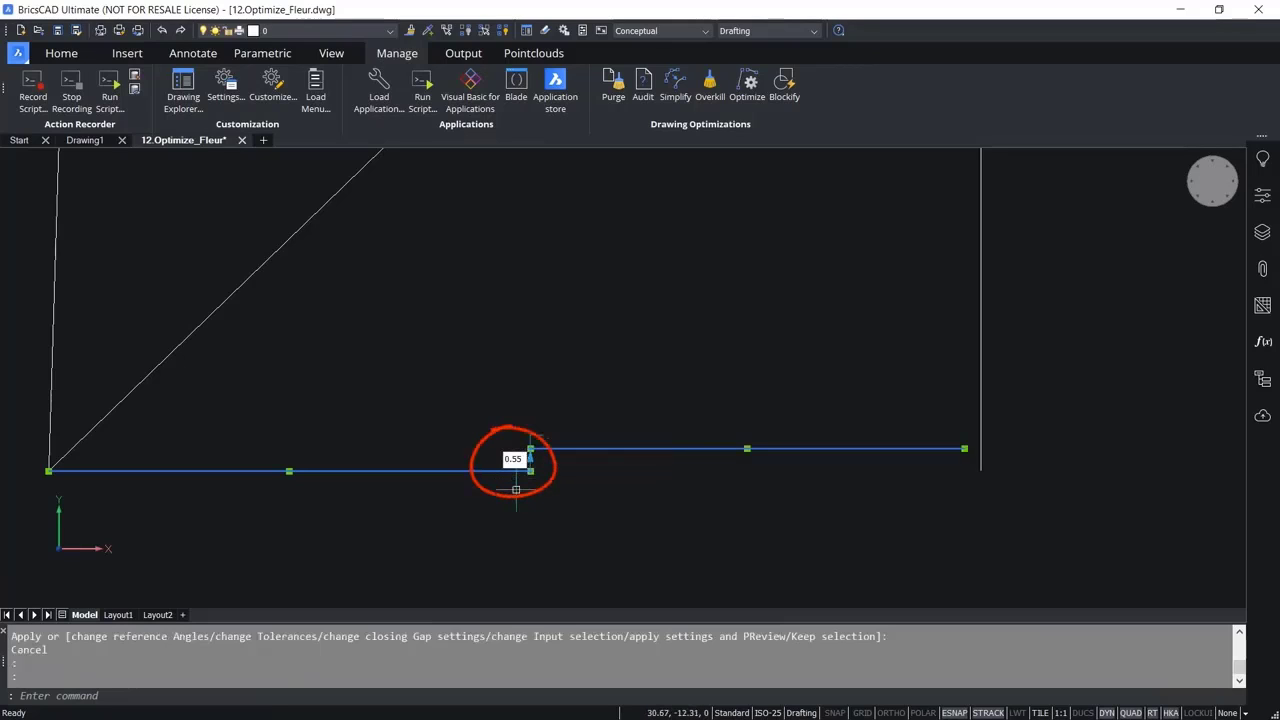
key("Escape")
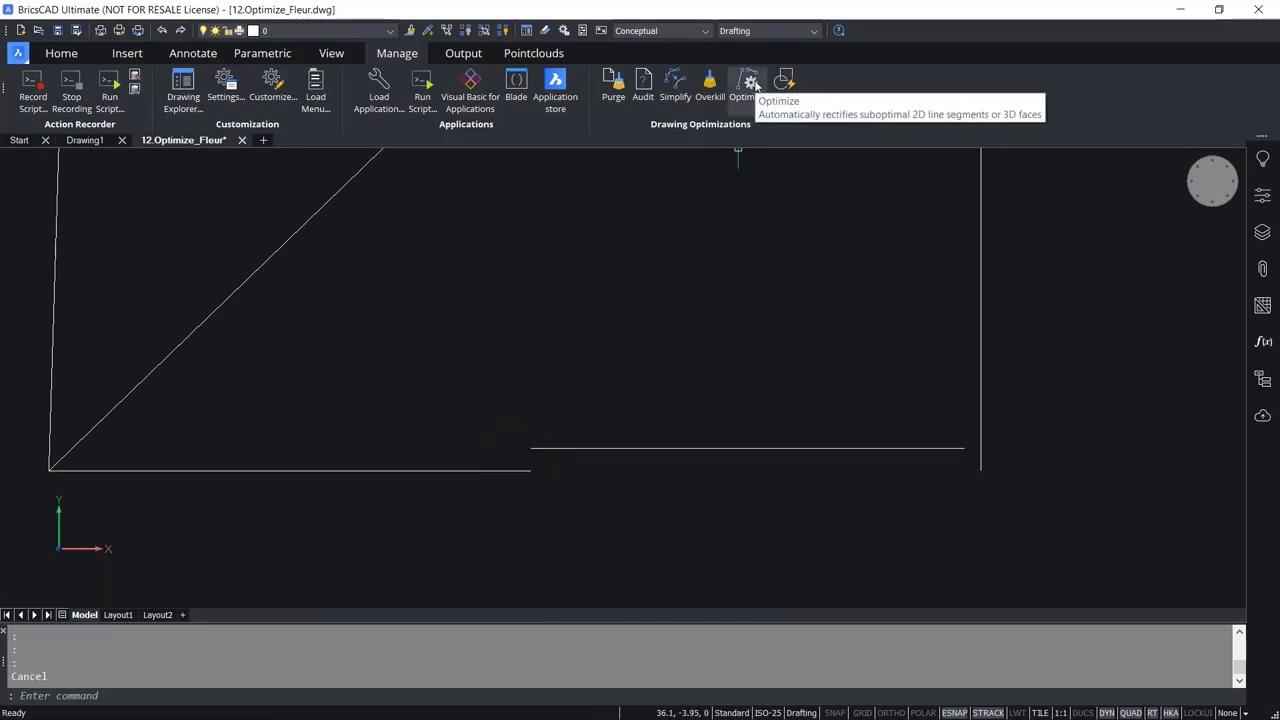
- Restart Optimize for the entire drawing and set the distance tolerance to 1 cm
left_click(752, 83)
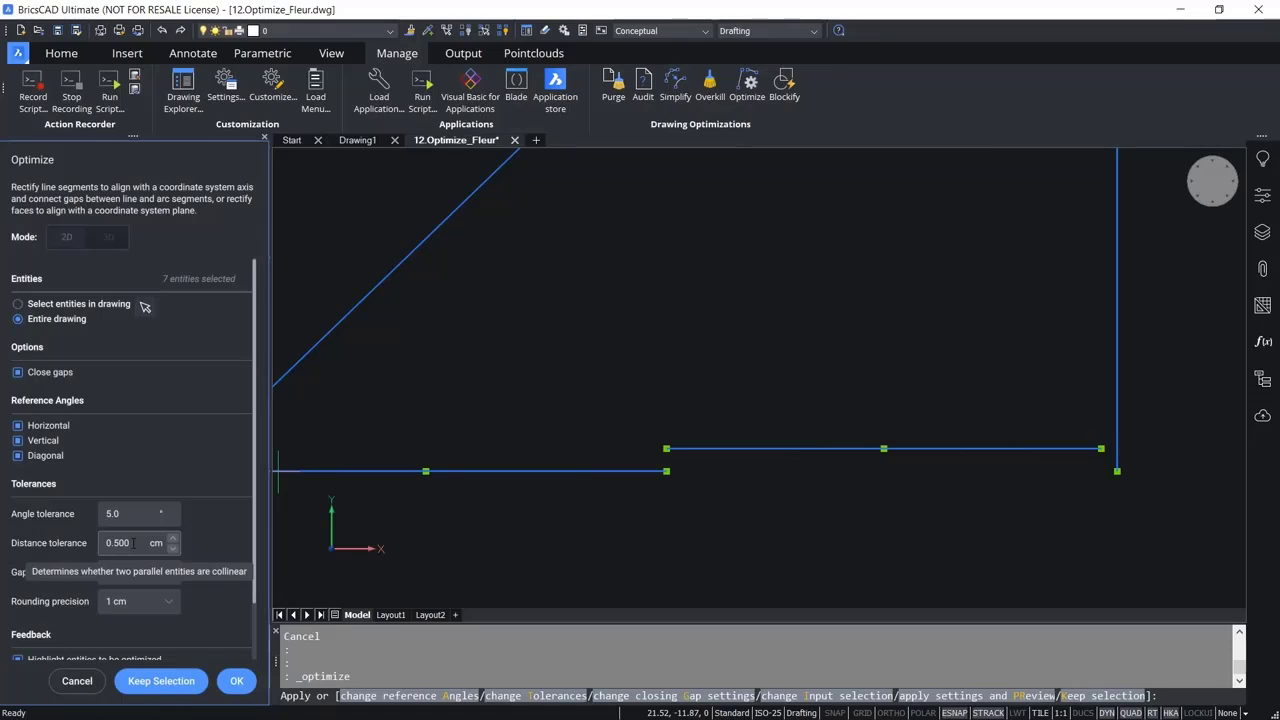
left_click_drag(133, 543, 86, 549)
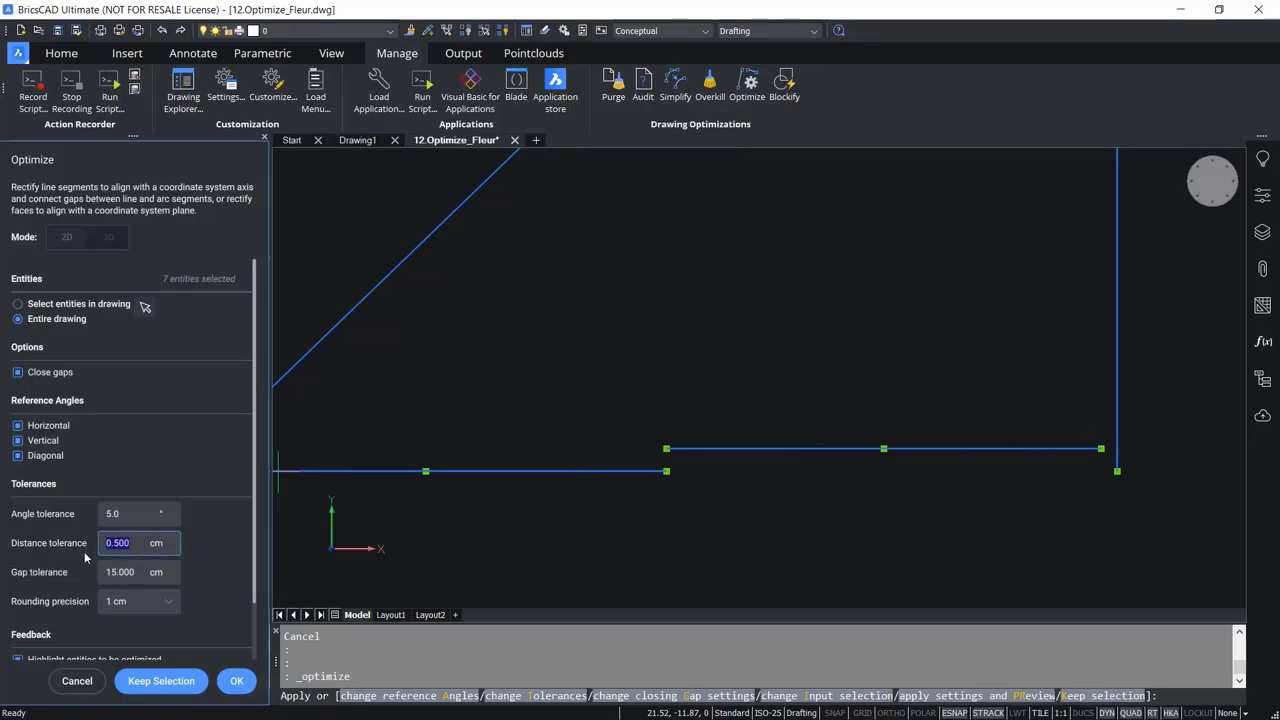
type("1")
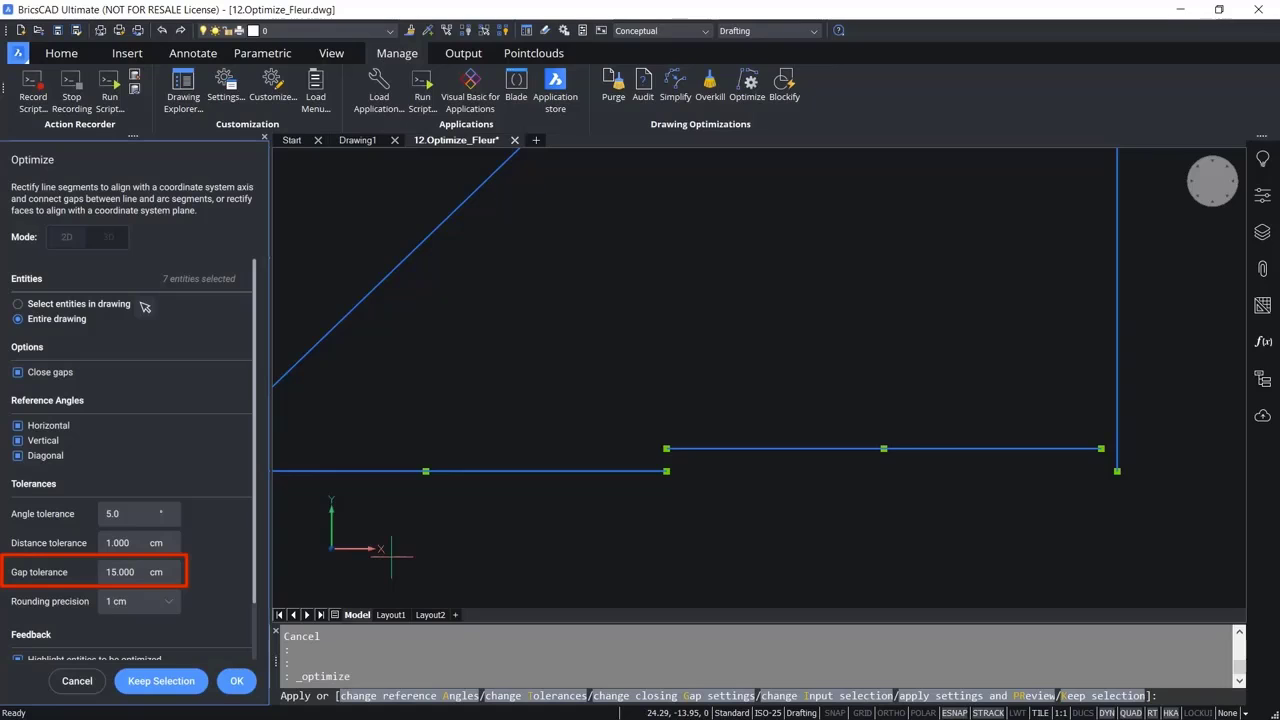
- Leave Optimize and select the shorter bottom segment and the right vertical line to check the gap at their corner
scroll(605, 522, "down", 3)
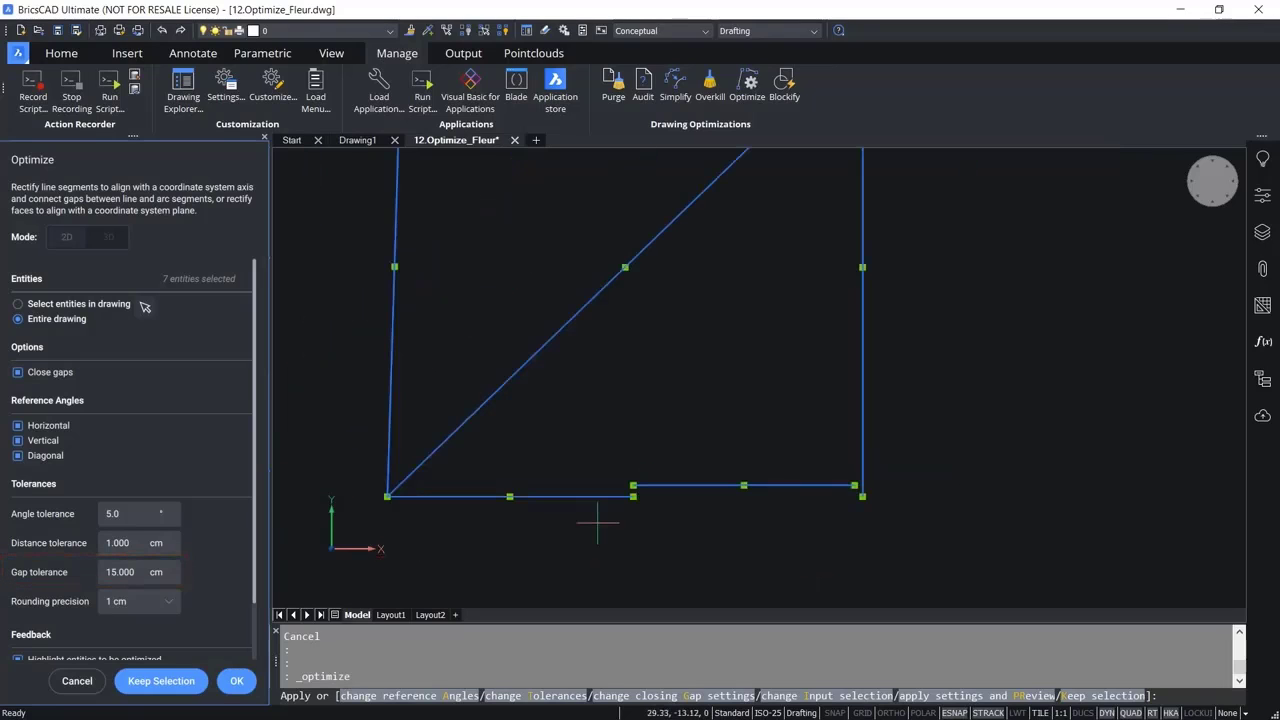
scroll(857, 508, "up", 3)
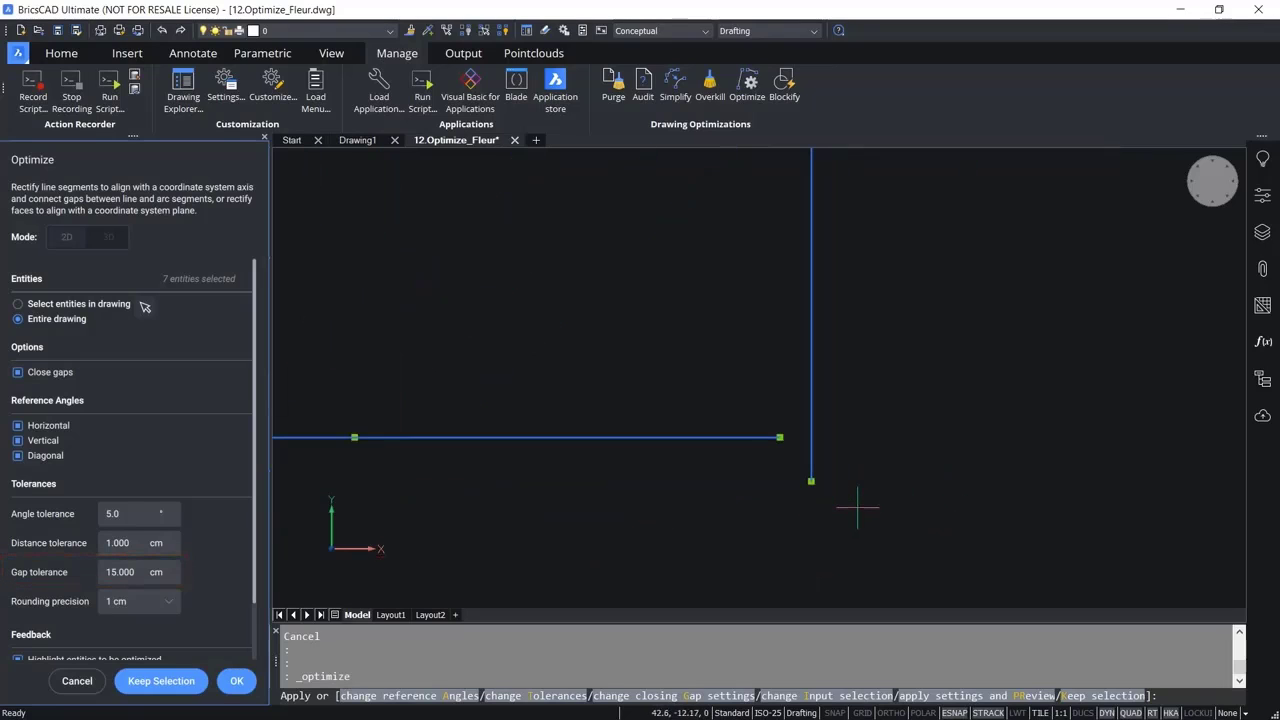
scroll(743, 529, "down", 3)
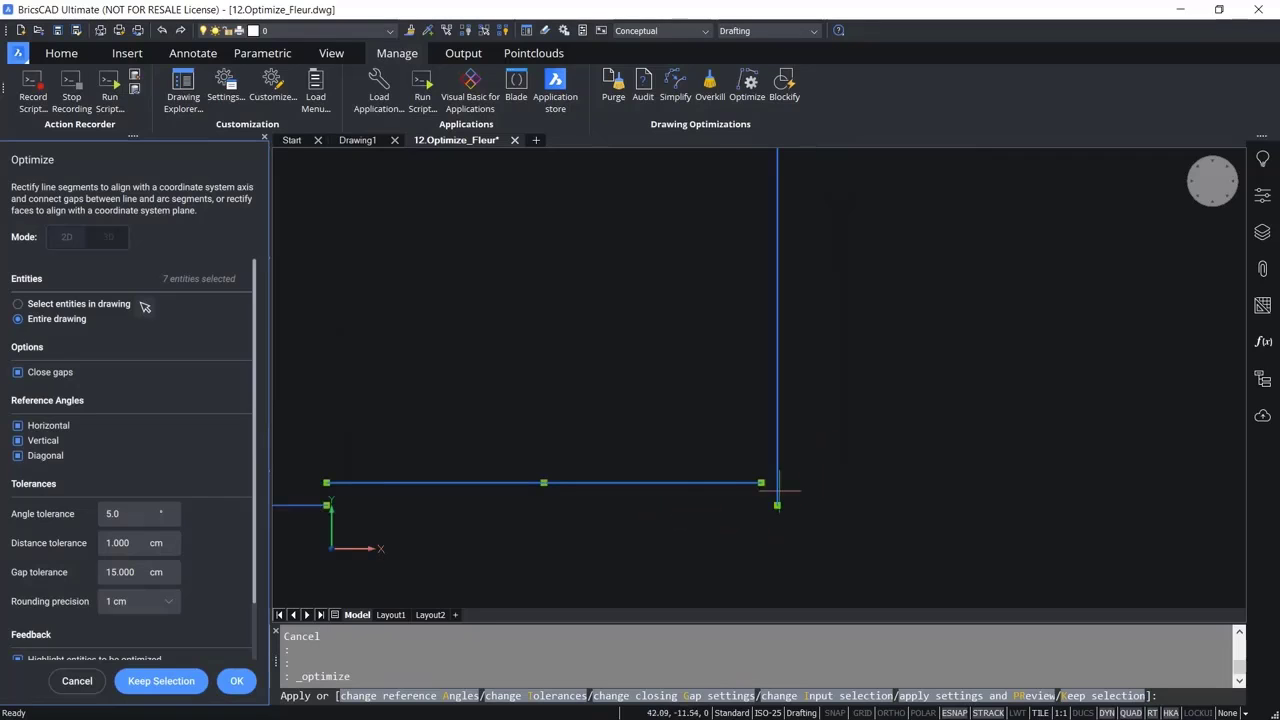
key("Escape")
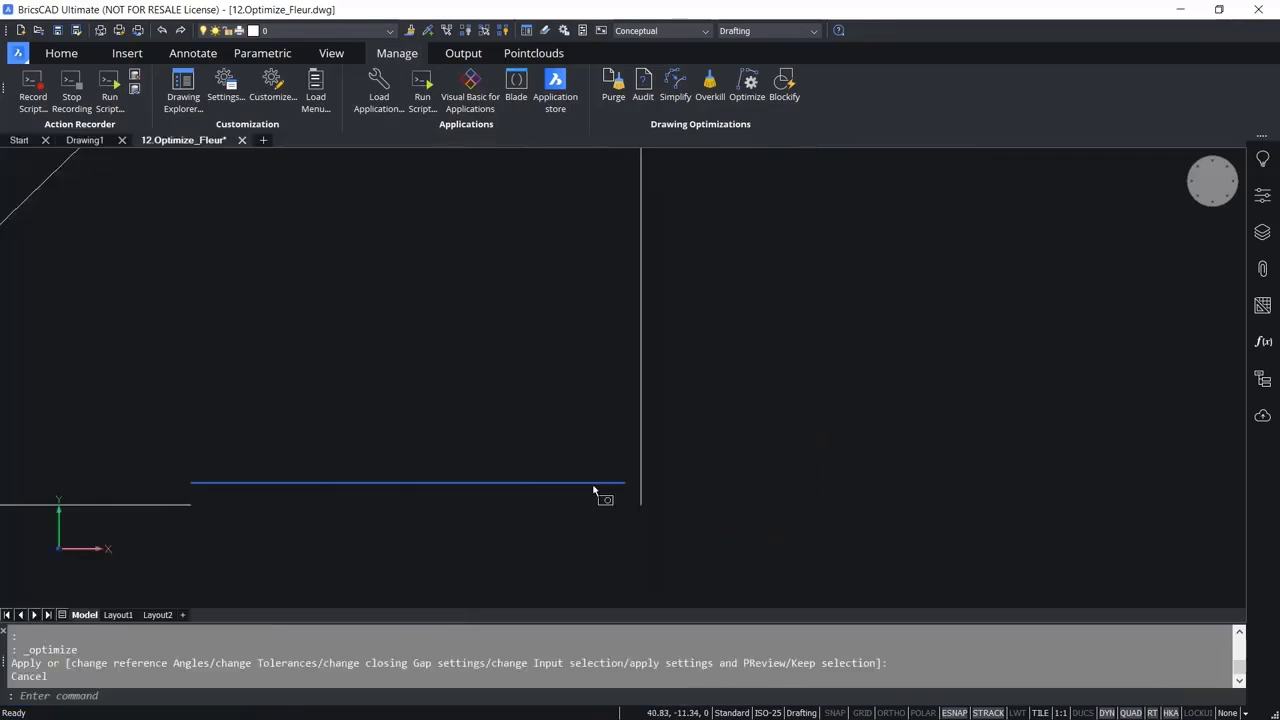
left_click(641, 453)
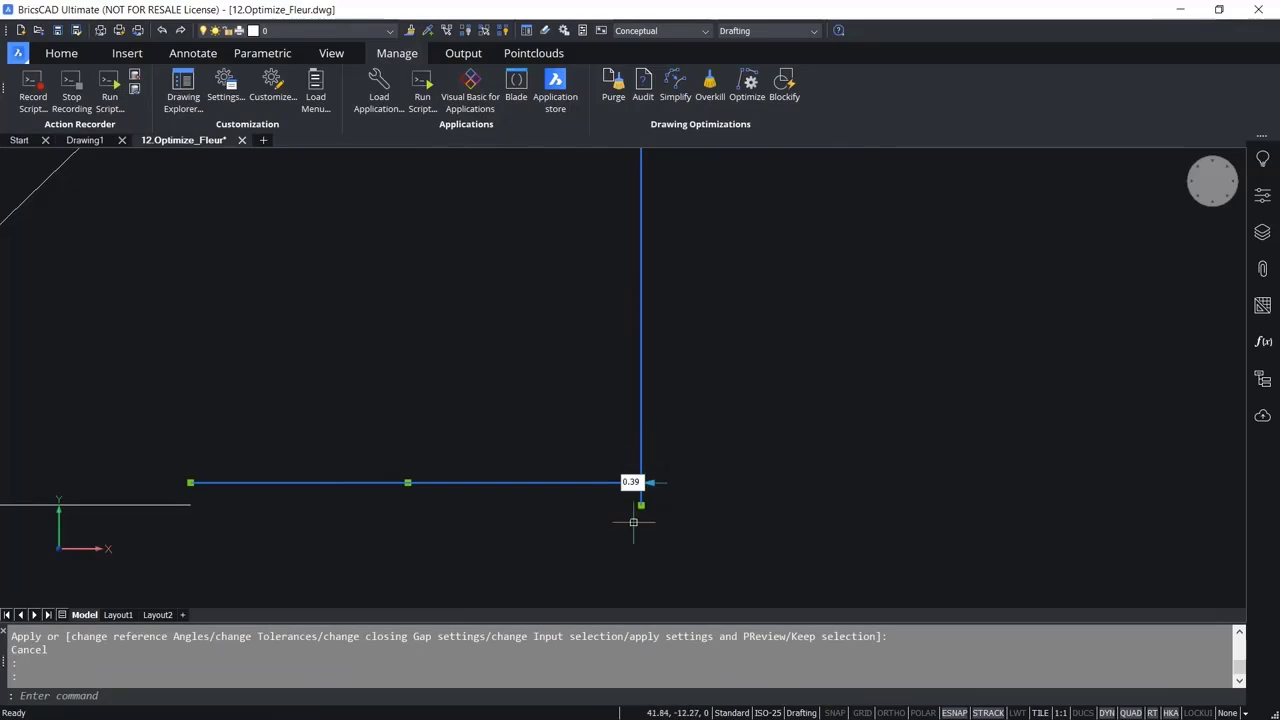
- Reopen Optimize on the entire drawing and set the gap tolerance to 1 cm
scroll(630, 517, "down", 1)
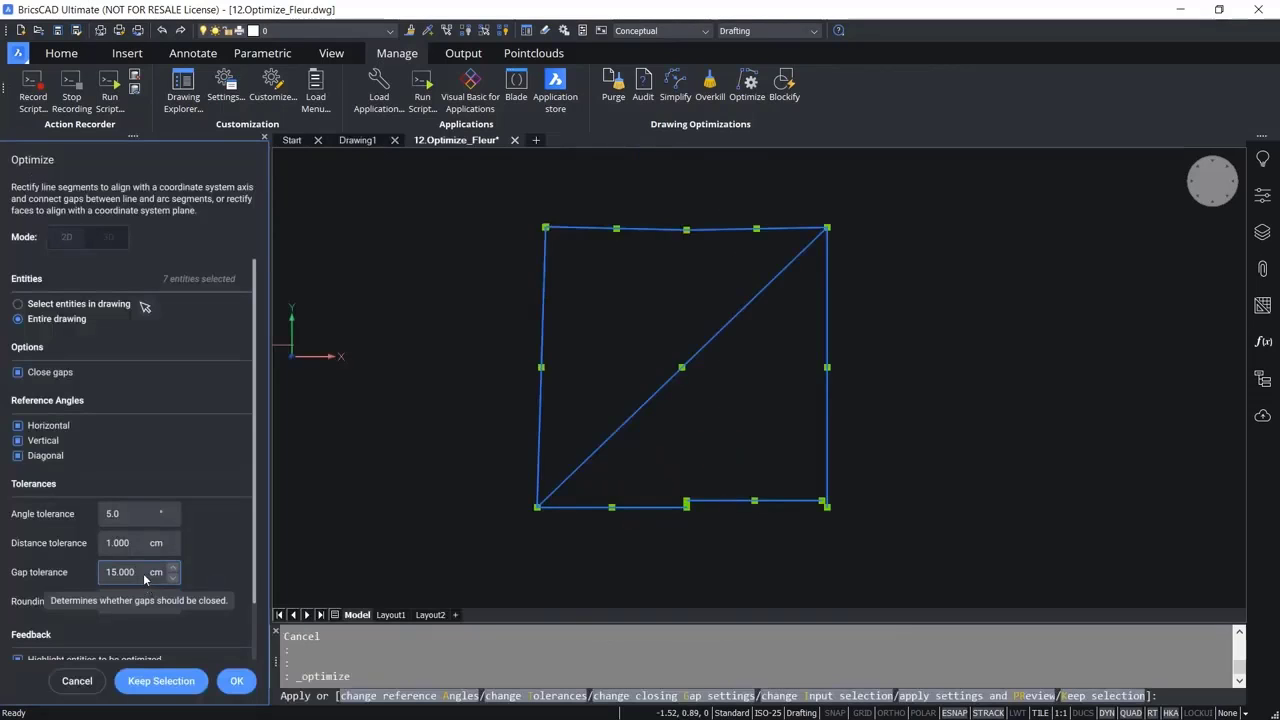
left_click_drag(143, 572, 103, 573)
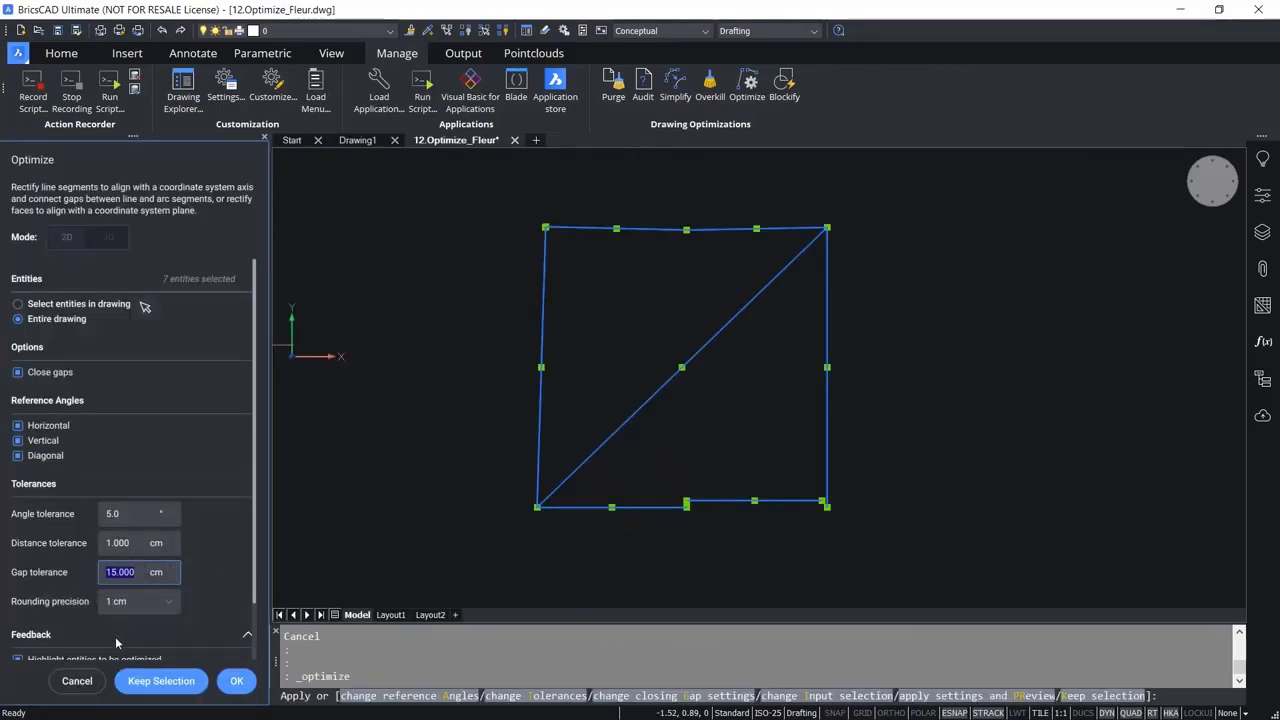
type("1")
scroll(114, 638, "down", 1)
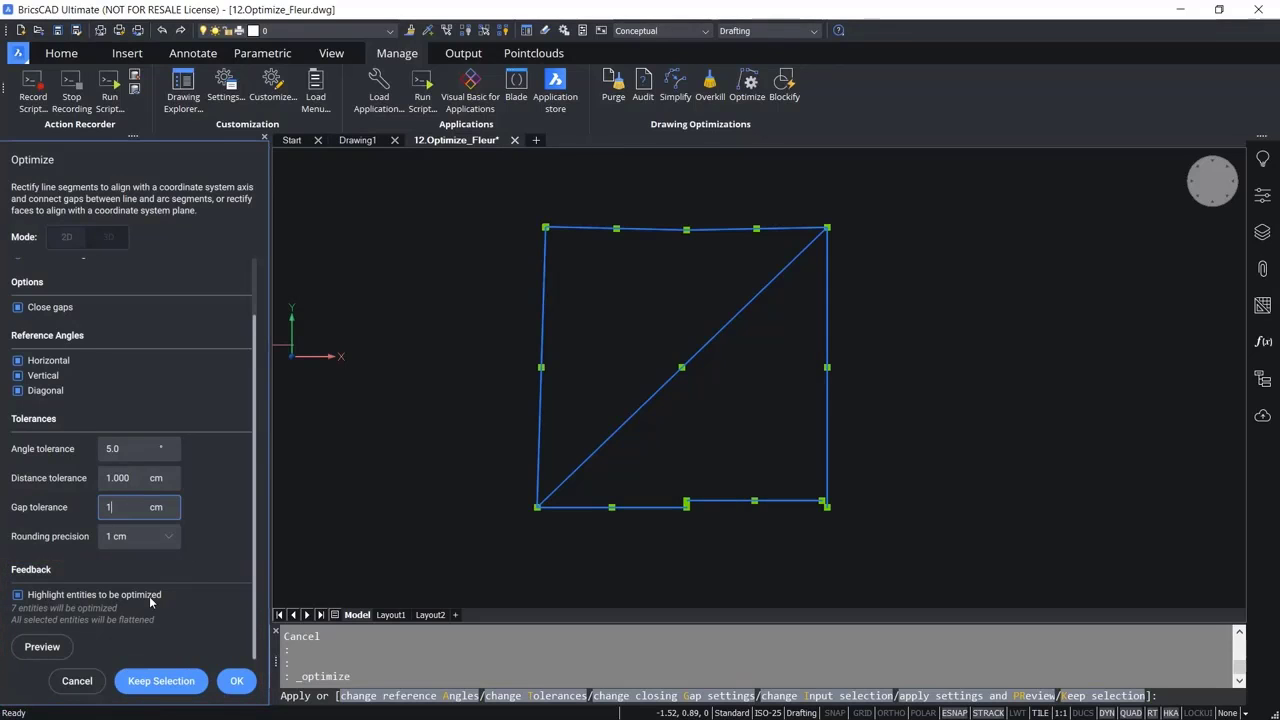
key("Return")
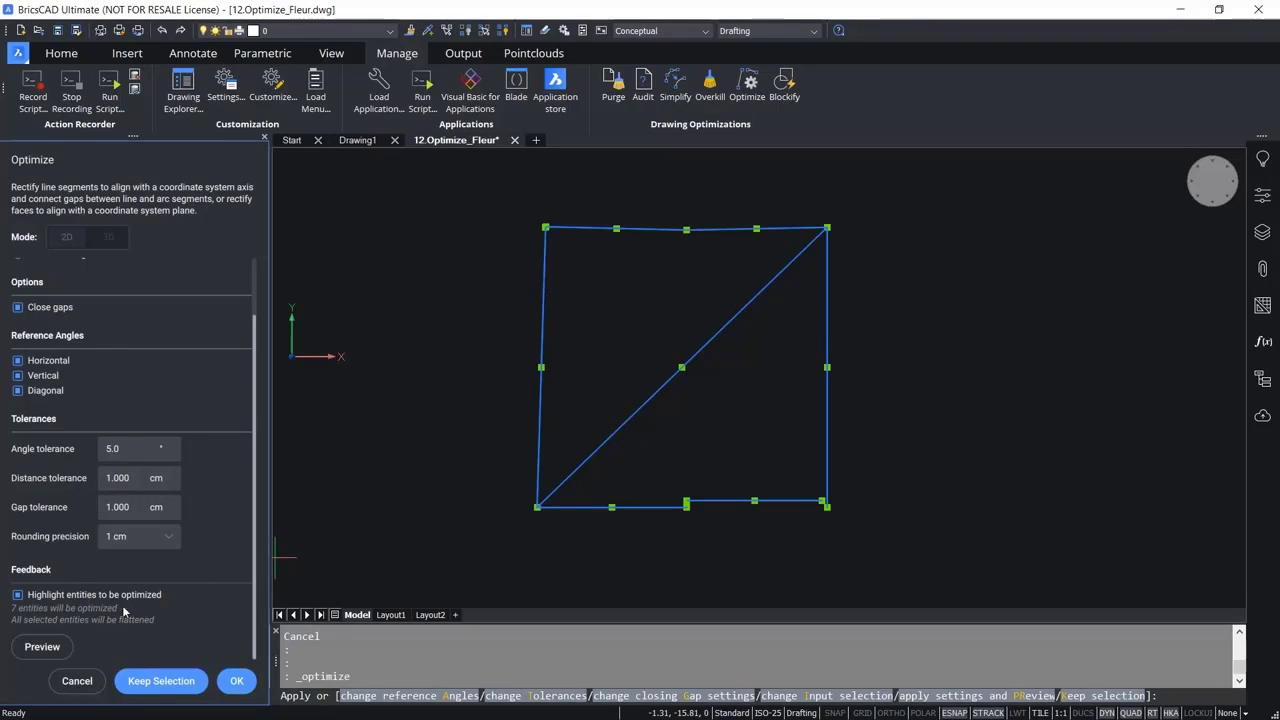
- Preview the optimized square, reset the preview, and close Optimize while keeping the entities selected
left_click(50, 648)
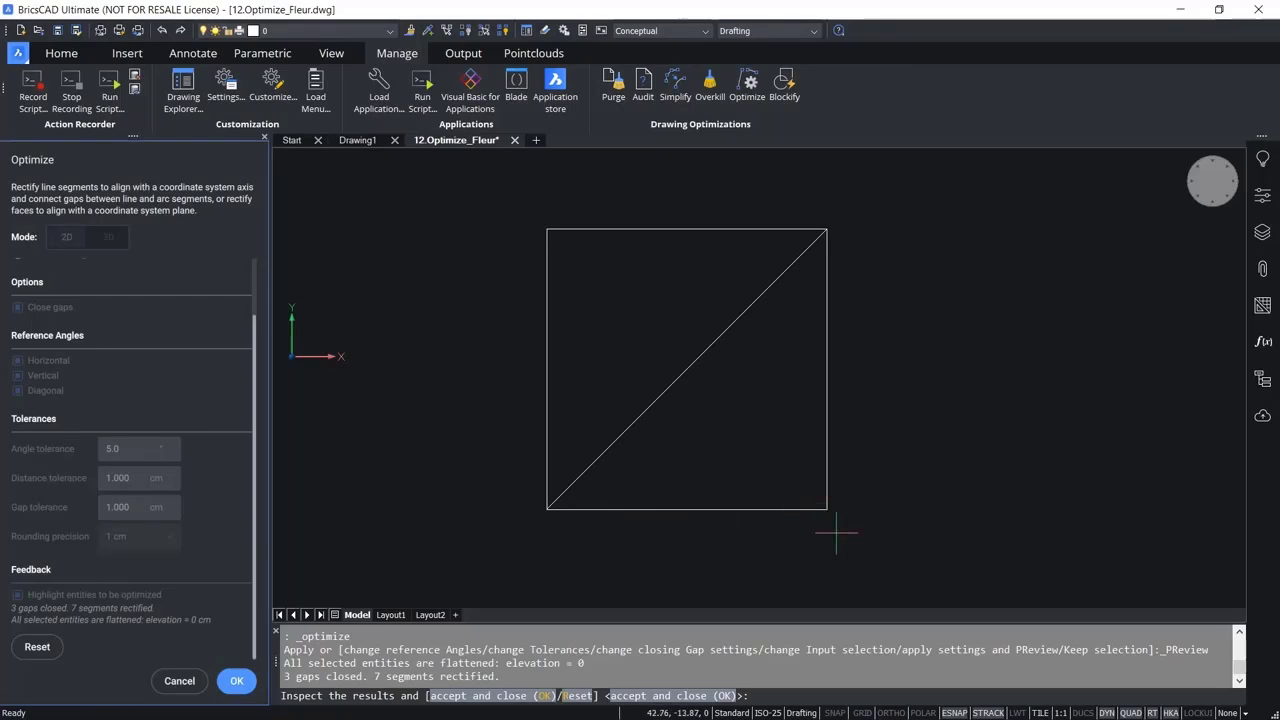
left_click(37, 647)
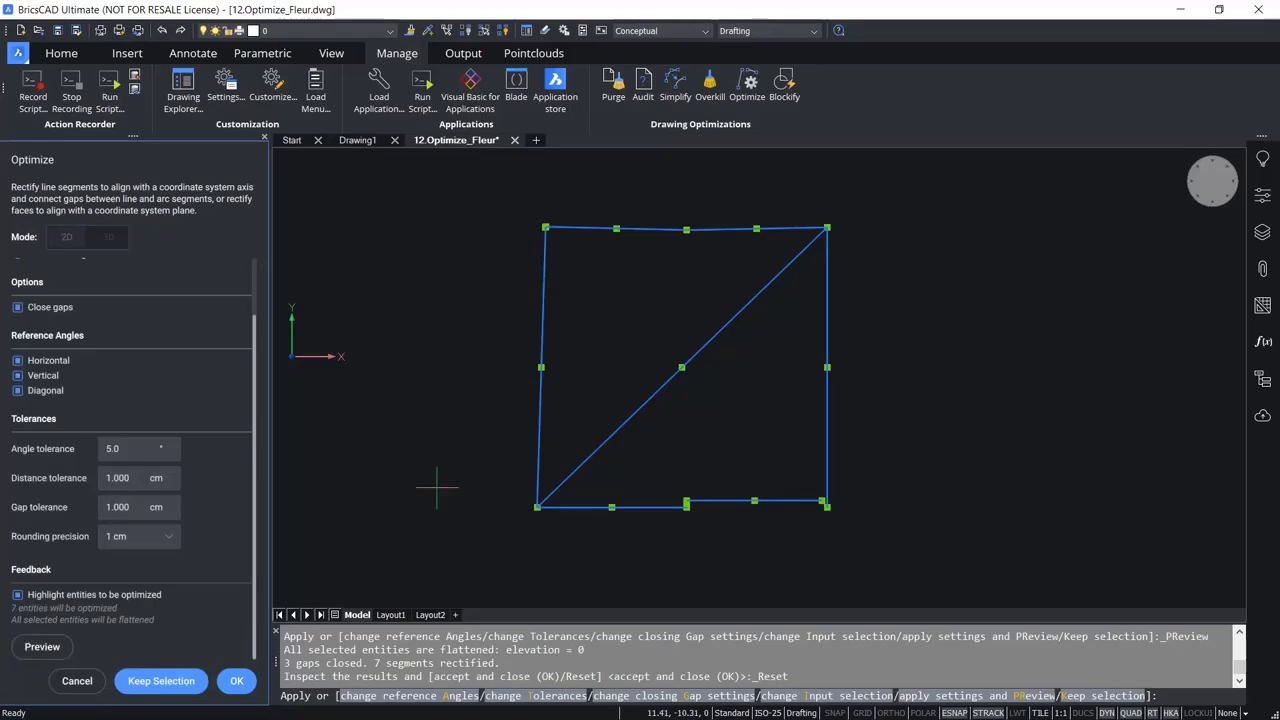
left_click(163, 681)
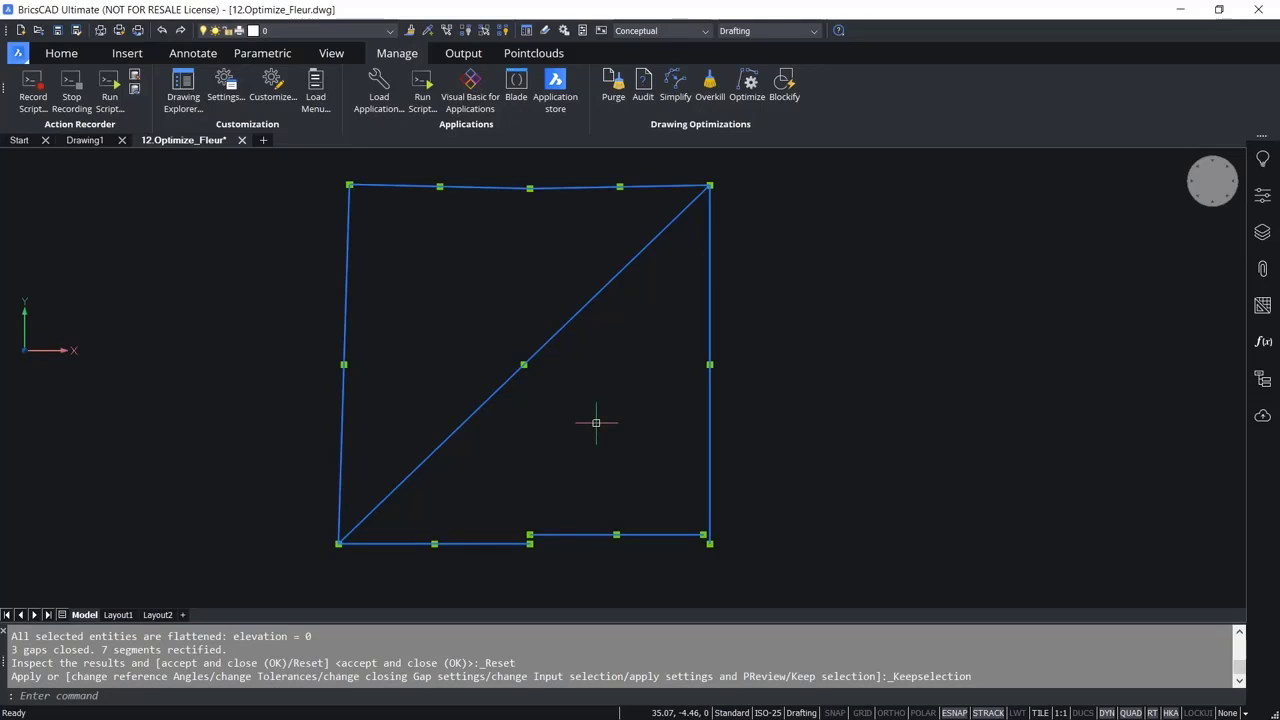
- Run Optimize on the square sketch with a rounding precision of 1 cm
left_click(749, 86)
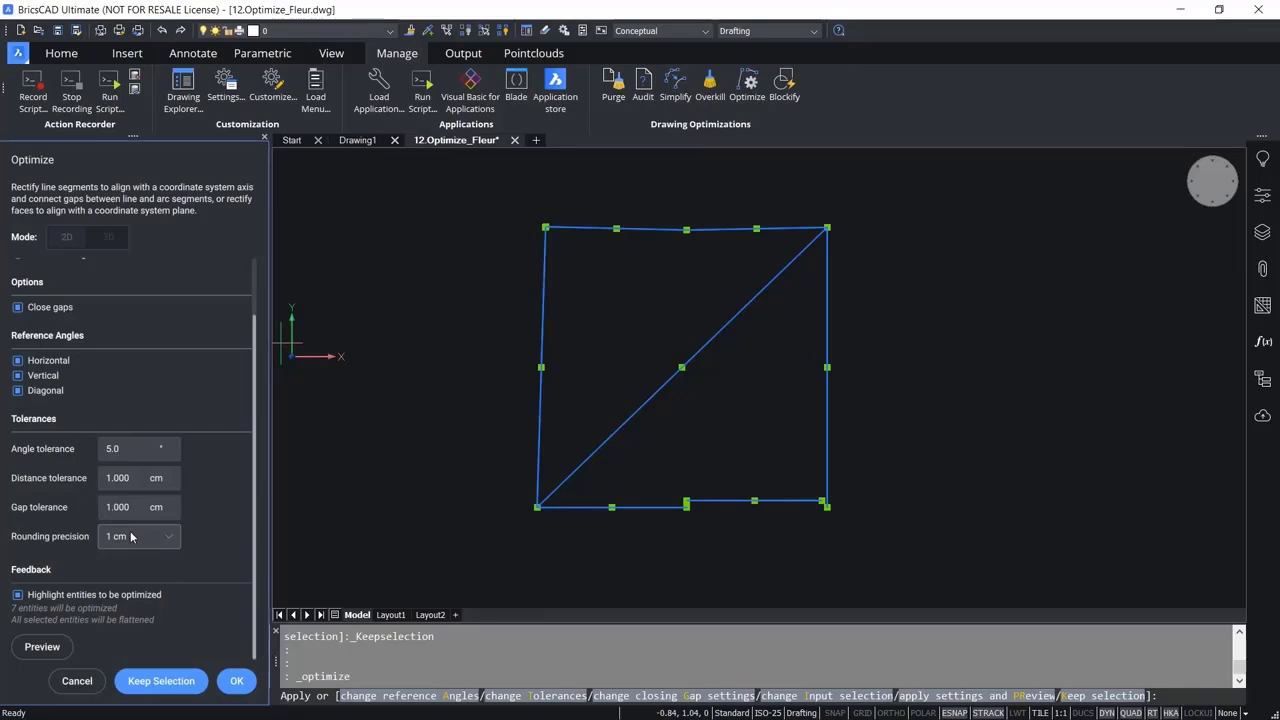
left_click(236, 681)
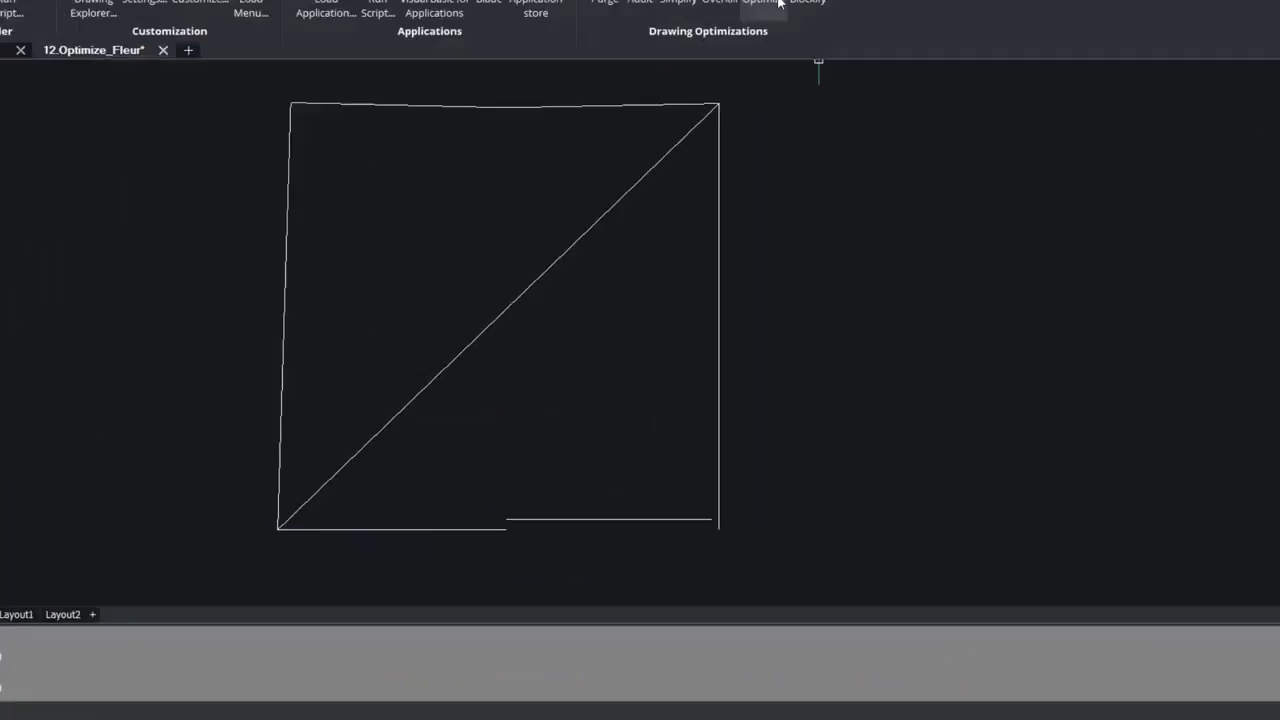
- Optimize the entire drawing again with the rounding precision set to 0.1 cm
left_click(778, 2)
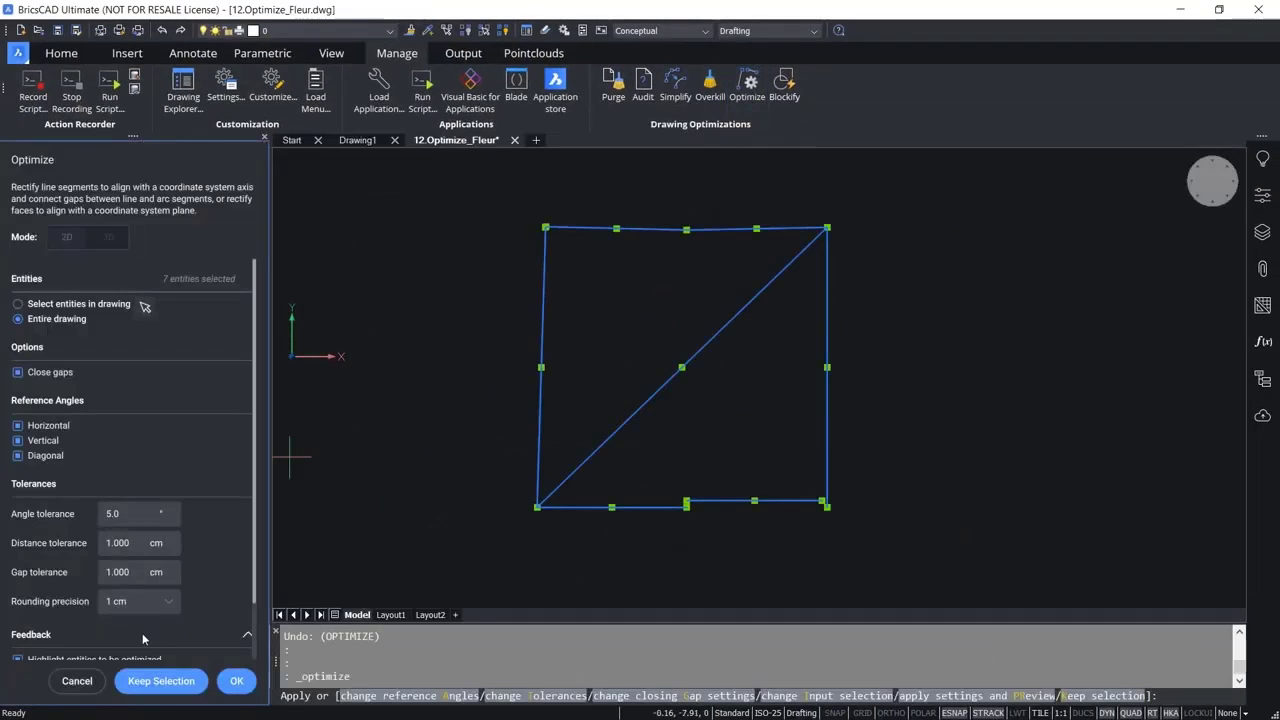
left_click(137, 603)
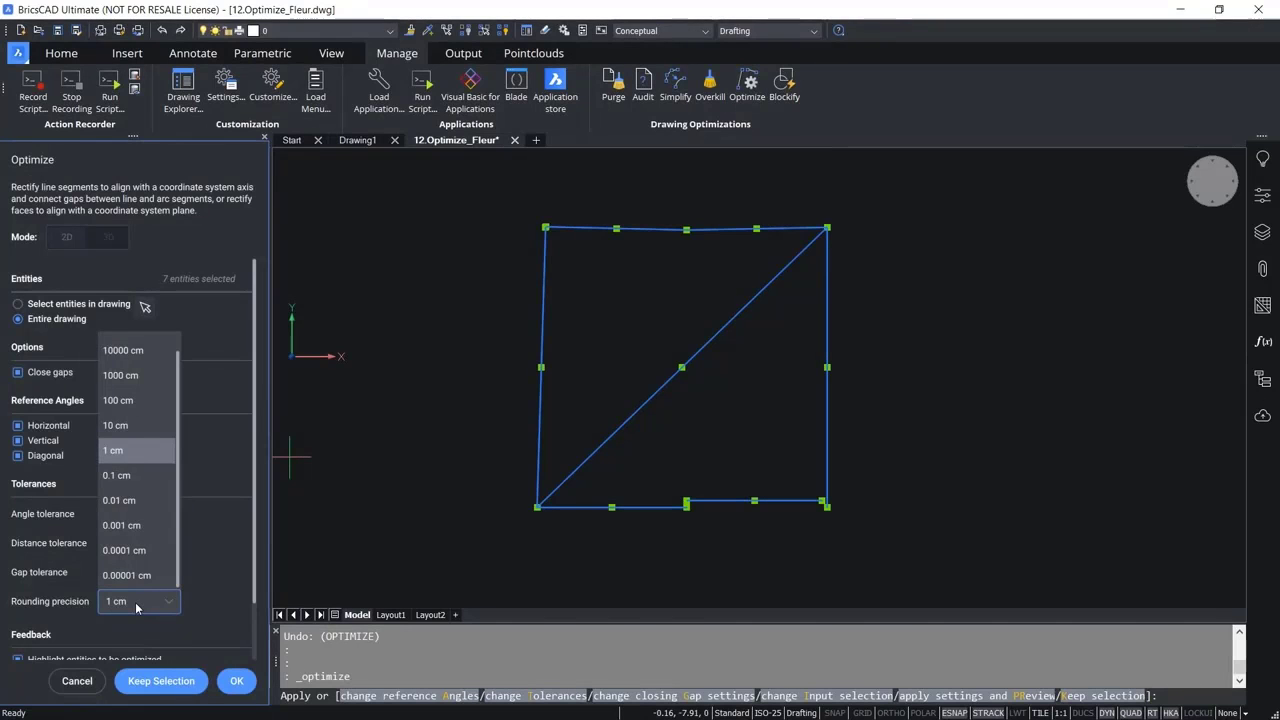
left_click(128, 477)
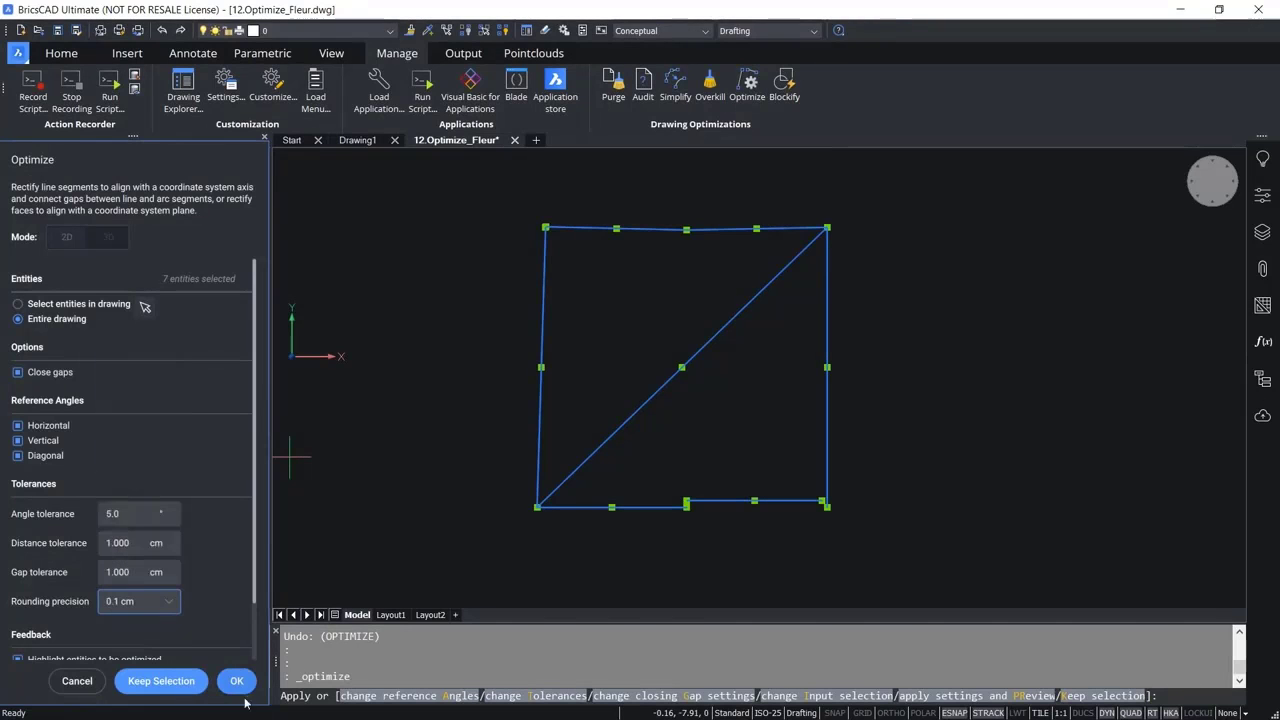
left_click(232, 688)
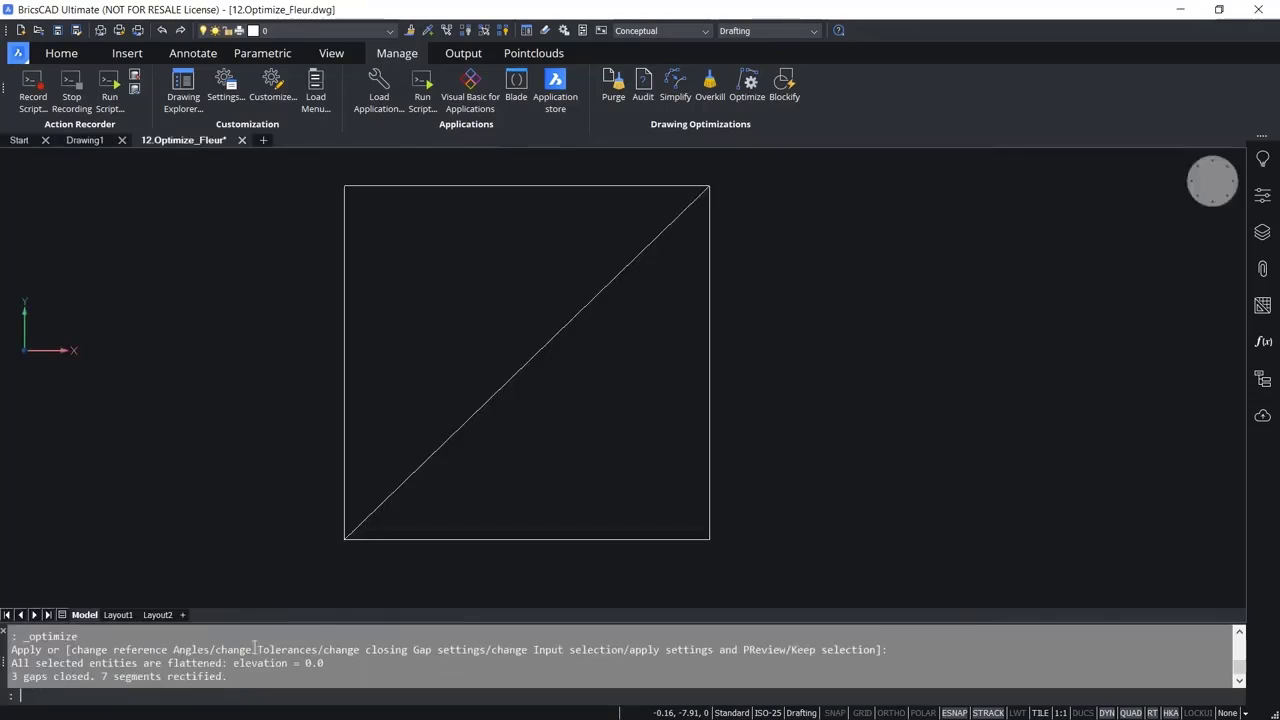